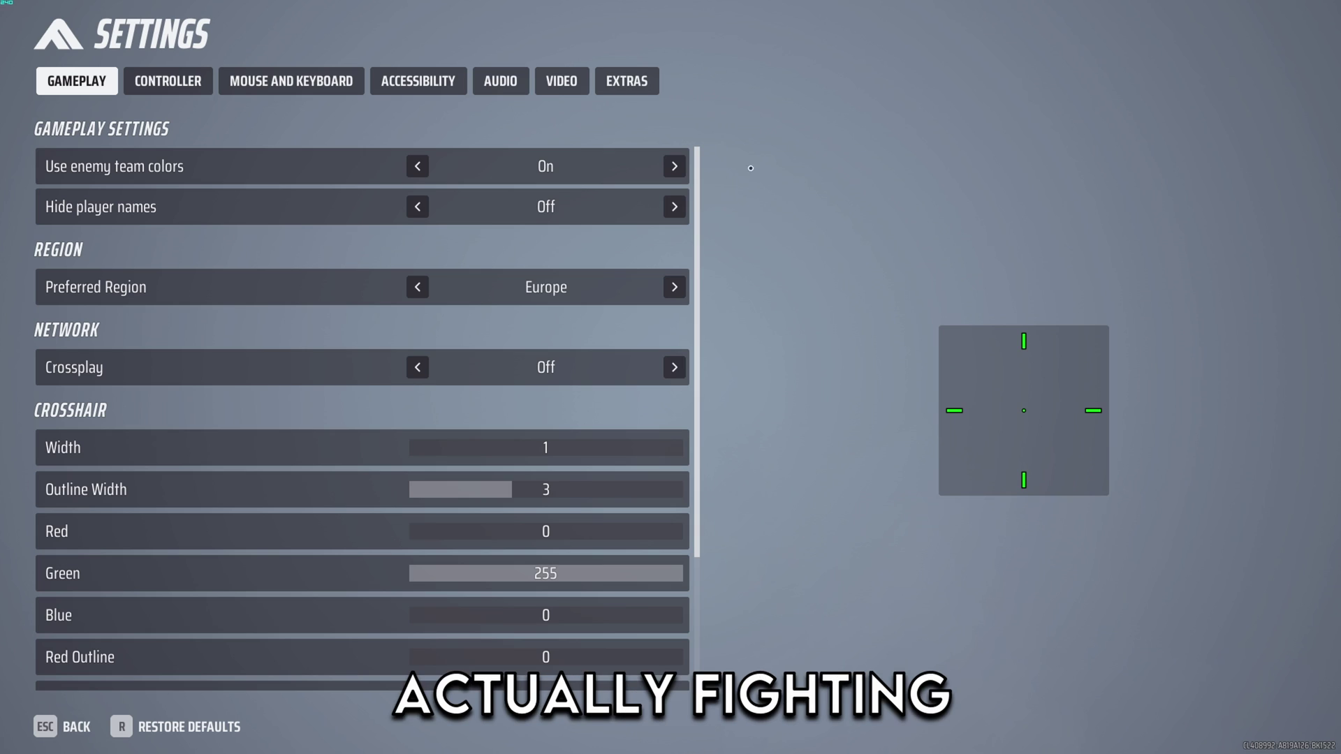
Review the gameplay crosshair settings, and examine the controller sensitivity and controller binding settings
{"action": "scroll", "coordinate": [717, 372], "scroll_direction": "down", "scroll_amount": 5}
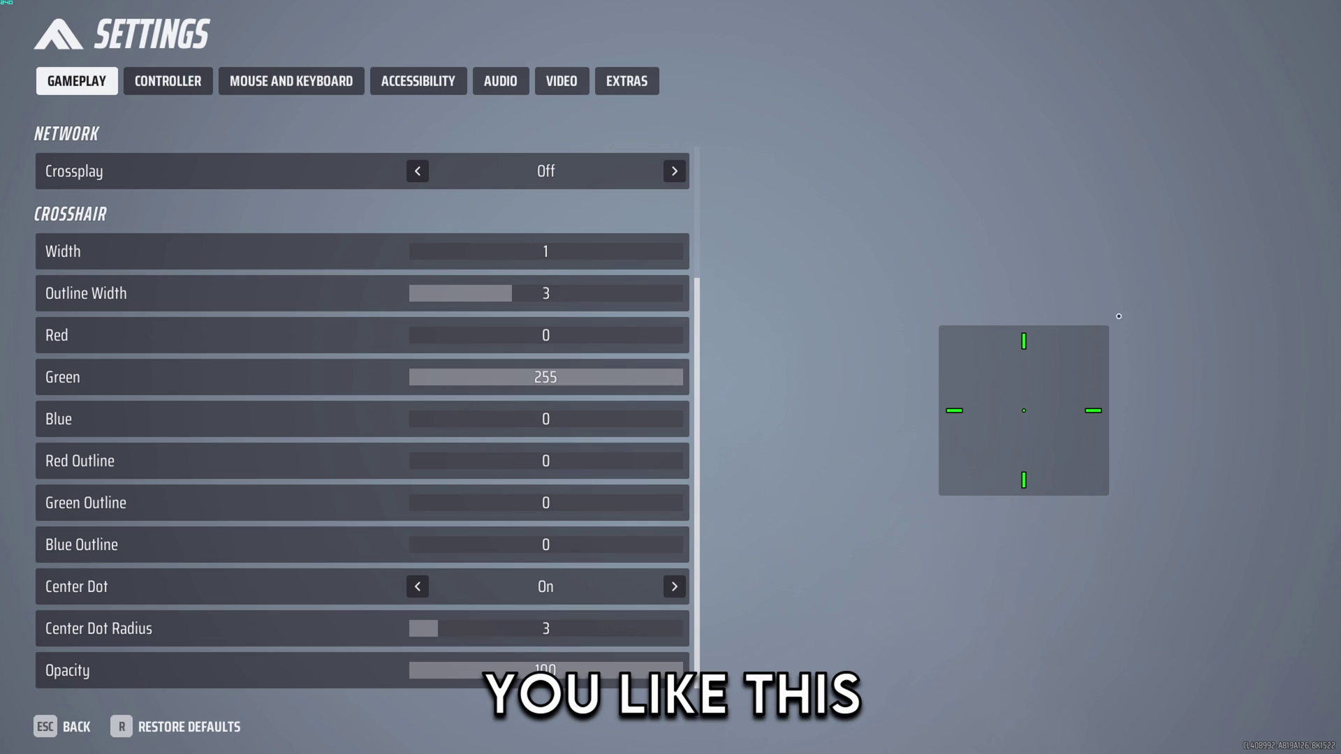
{"action": "left_click", "coordinate": [168, 80]}
{"action": "scroll", "coordinate": [342, 484], "scroll_direction": "down", "scroll_amount": 15}
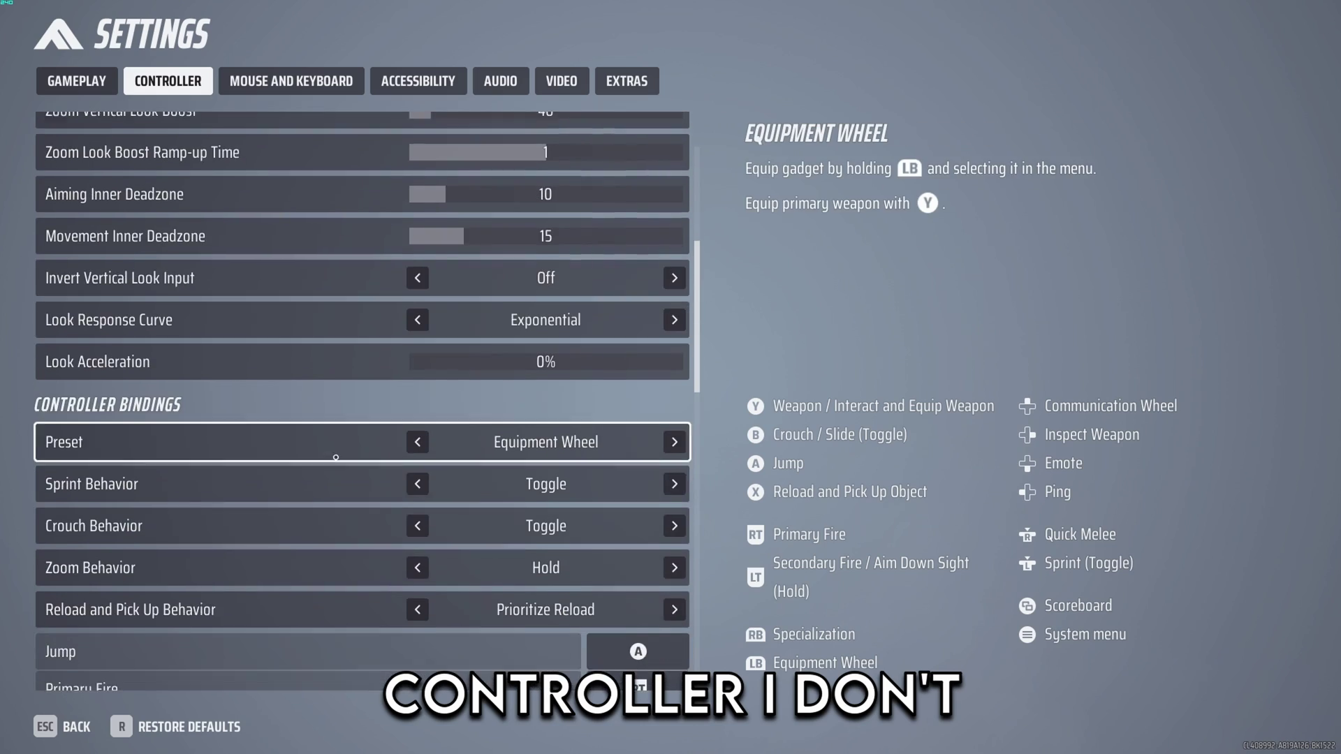
{"action": "scroll", "coordinate": [342, 484], "scroll_direction": "down", "scroll_amount": 2}
{"action": "scroll", "coordinate": [412, 538], "scroll_direction": "up", "scroll_amount": 10}
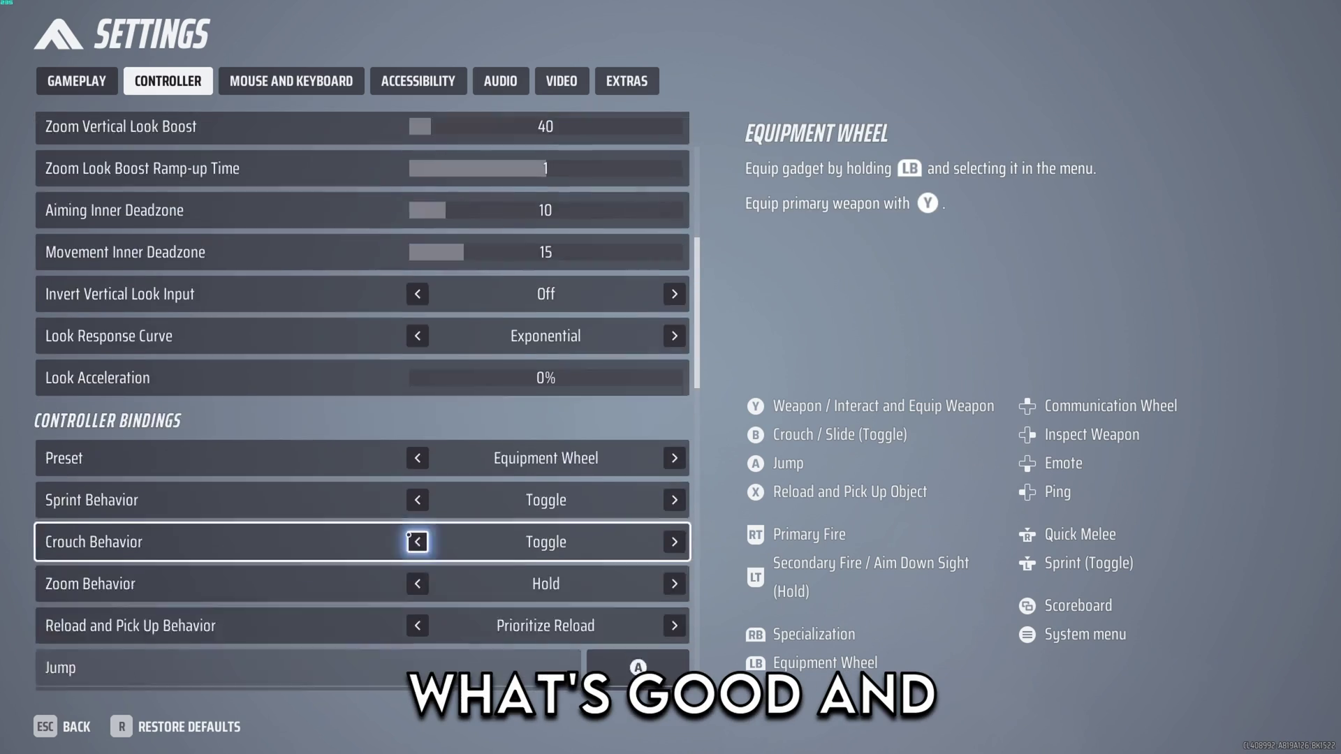
{"action": "scroll", "coordinate": [412, 517], "scroll_direction": "down", "scroll_amount": 15}
{"action": "scroll", "coordinate": [417, 516], "scroll_direction": "up", "scroll_amount": 20}
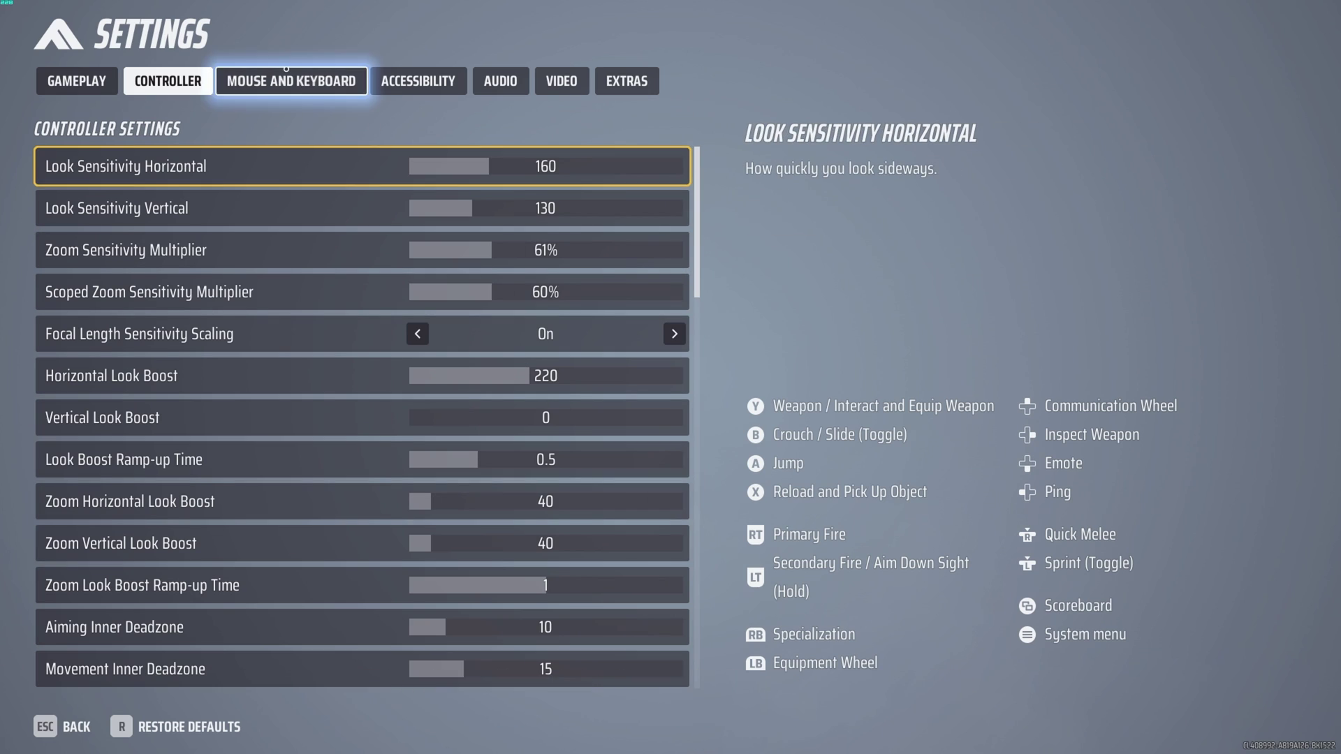
Examine the mouse sensitivity settings and the full list of keyboard key bindings
{"action": "left_click", "coordinate": [291, 80]}
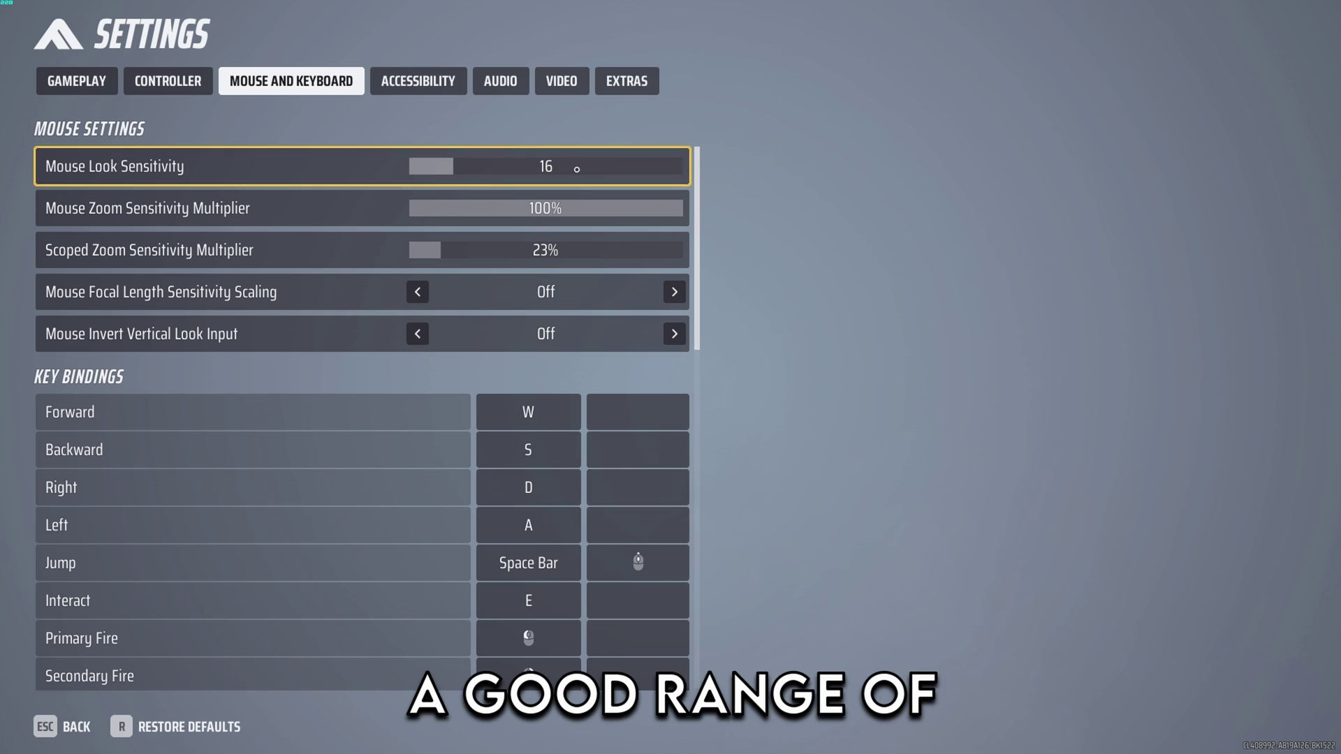
{"action": "scroll", "coordinate": [680, 440], "scroll_direction": "down", "scroll_amount": 15}
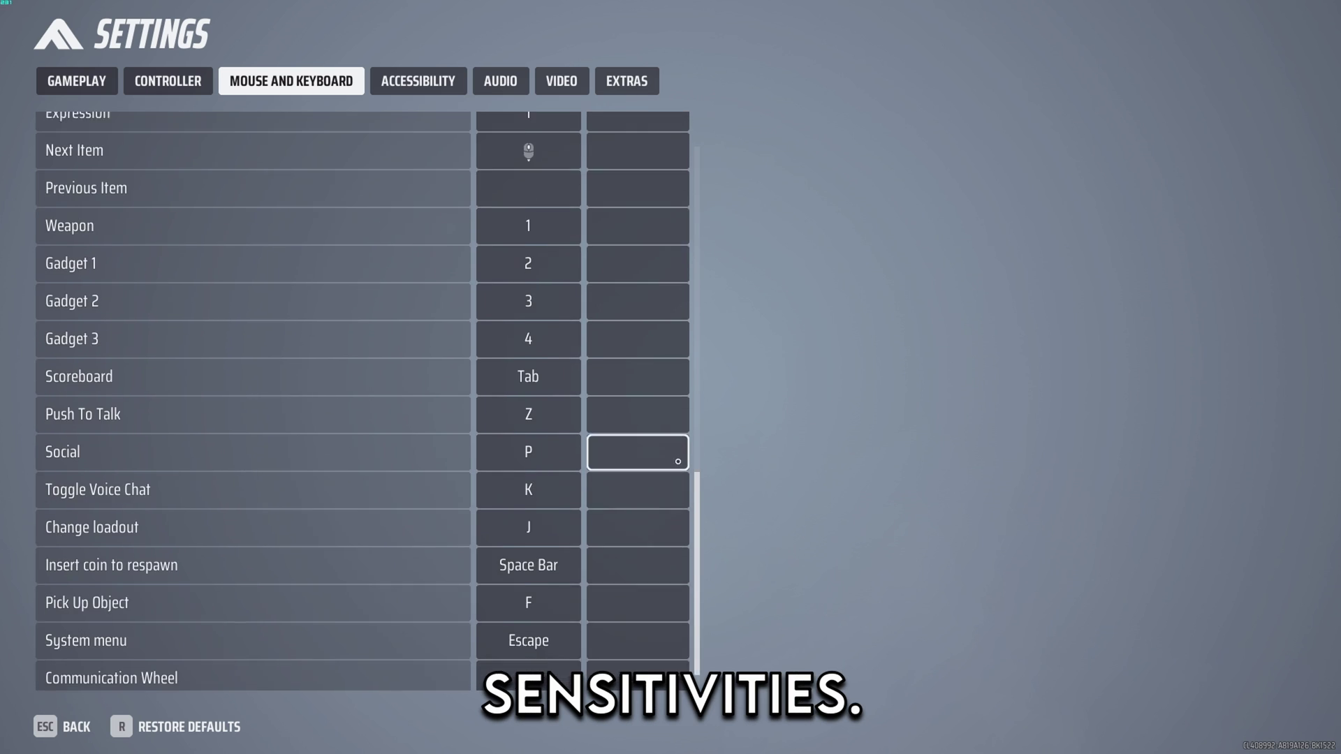
{"action": "scroll", "coordinate": [667, 492], "scroll_direction": "up", "scroll_amount": 5}
{"action": "scroll", "coordinate": [663, 497], "scroll_direction": "up", "scroll_amount": 15}
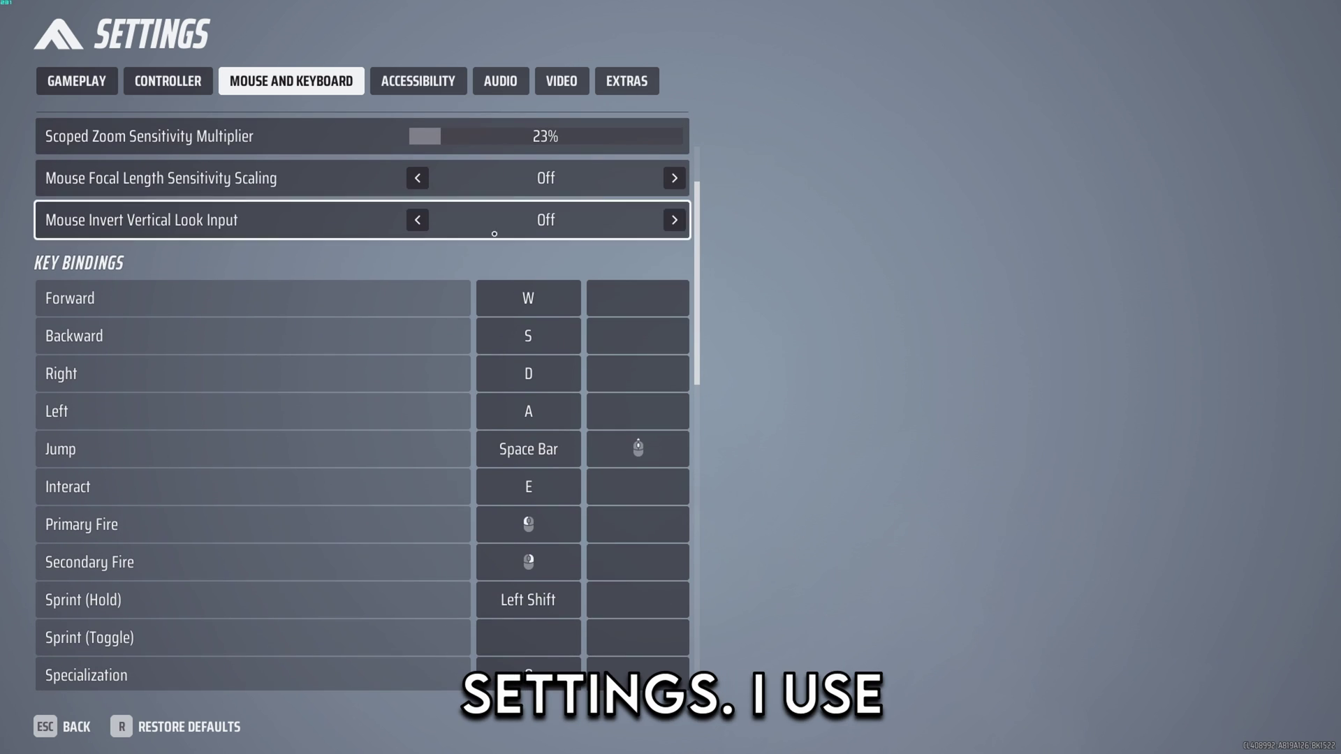
{"action": "scroll", "coordinate": [647, 447], "scroll_direction": "down", "scroll_amount": 1}
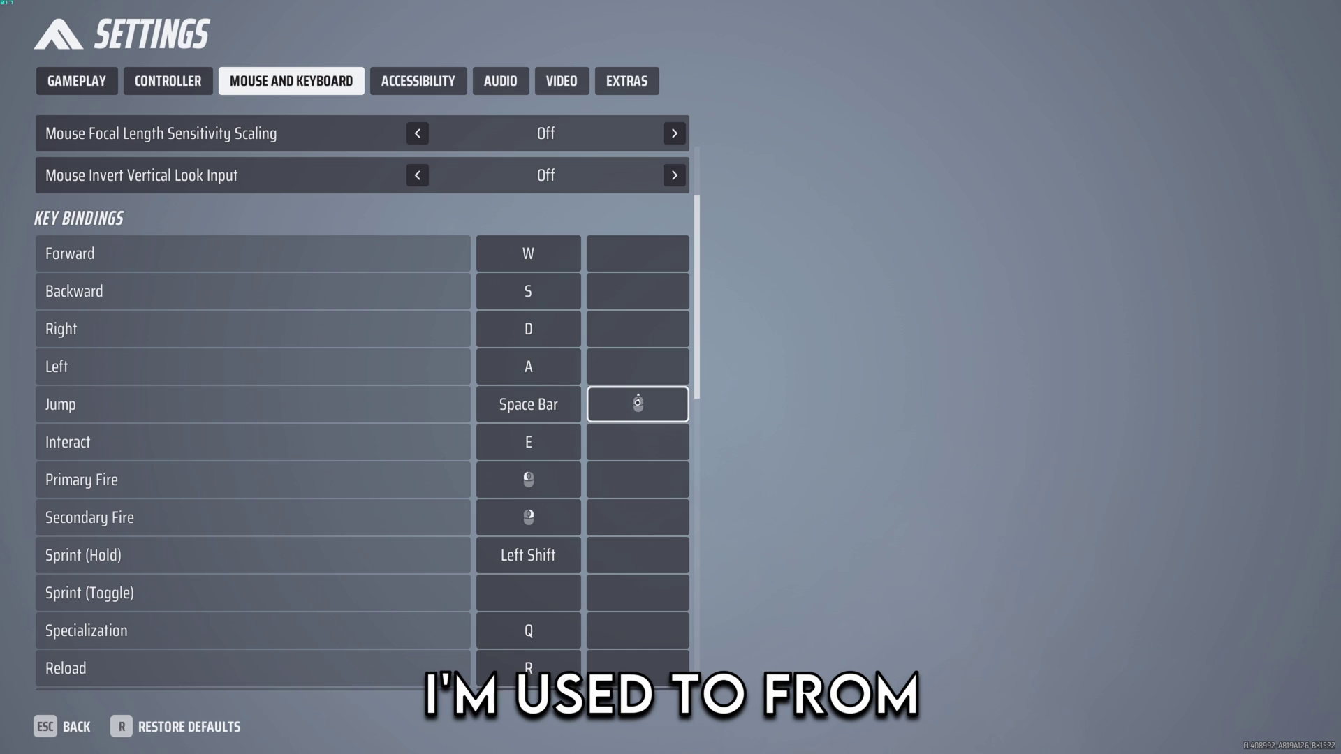
{"action": "scroll", "coordinate": [636, 419], "scroll_direction": "down", "scroll_amount": 6}
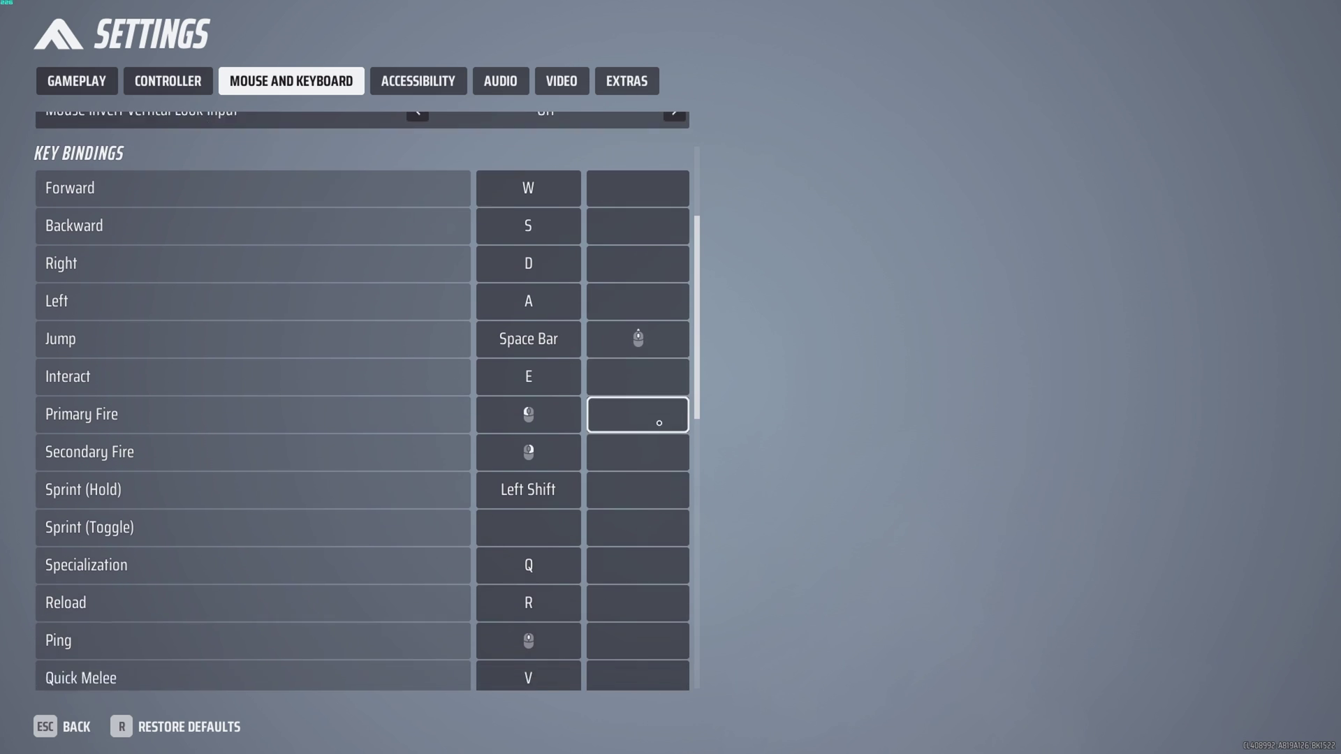
{"action": "scroll", "coordinate": [518, 218], "scroll_direction": "down", "scroll_amount": 6}
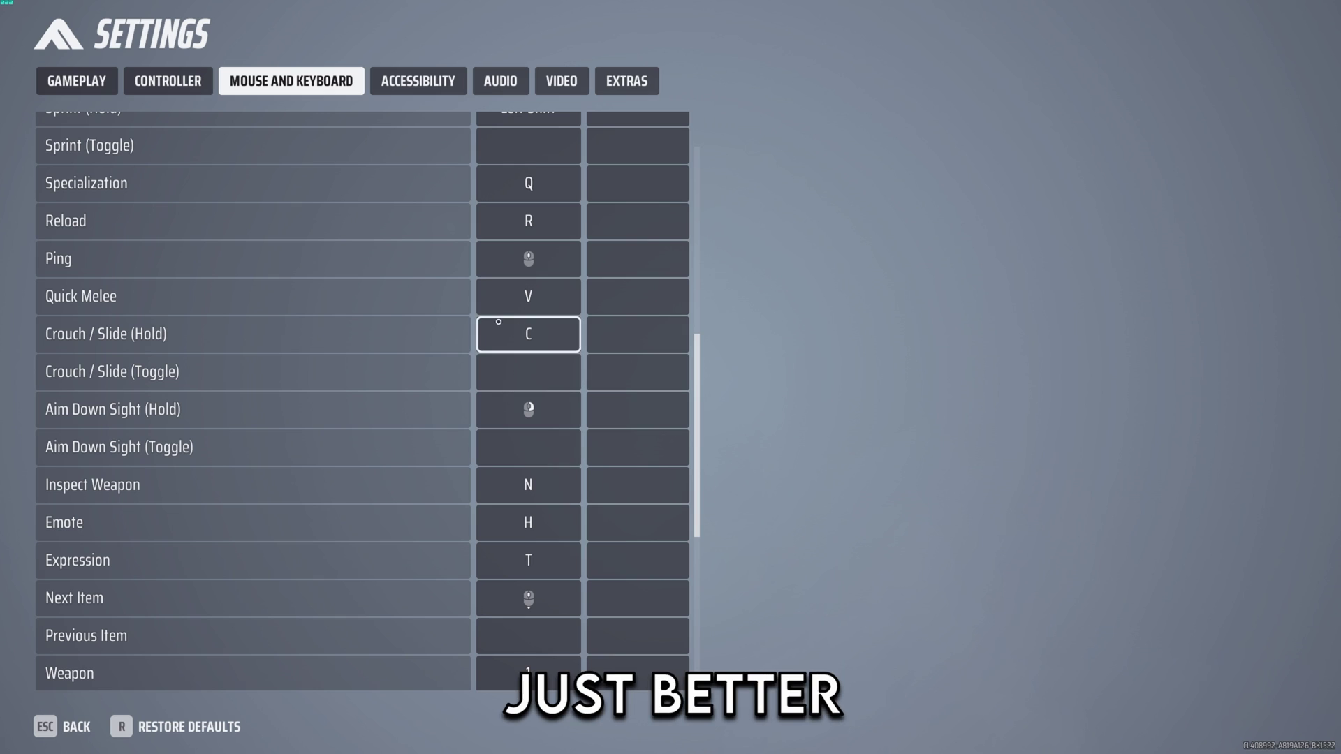
{"action": "scroll", "coordinate": [658, 461], "scroll_direction": "down", "scroll_amount": 1}
{"action": "scroll", "coordinate": [527, 489], "scroll_direction": "down", "scroll_amount": 4}
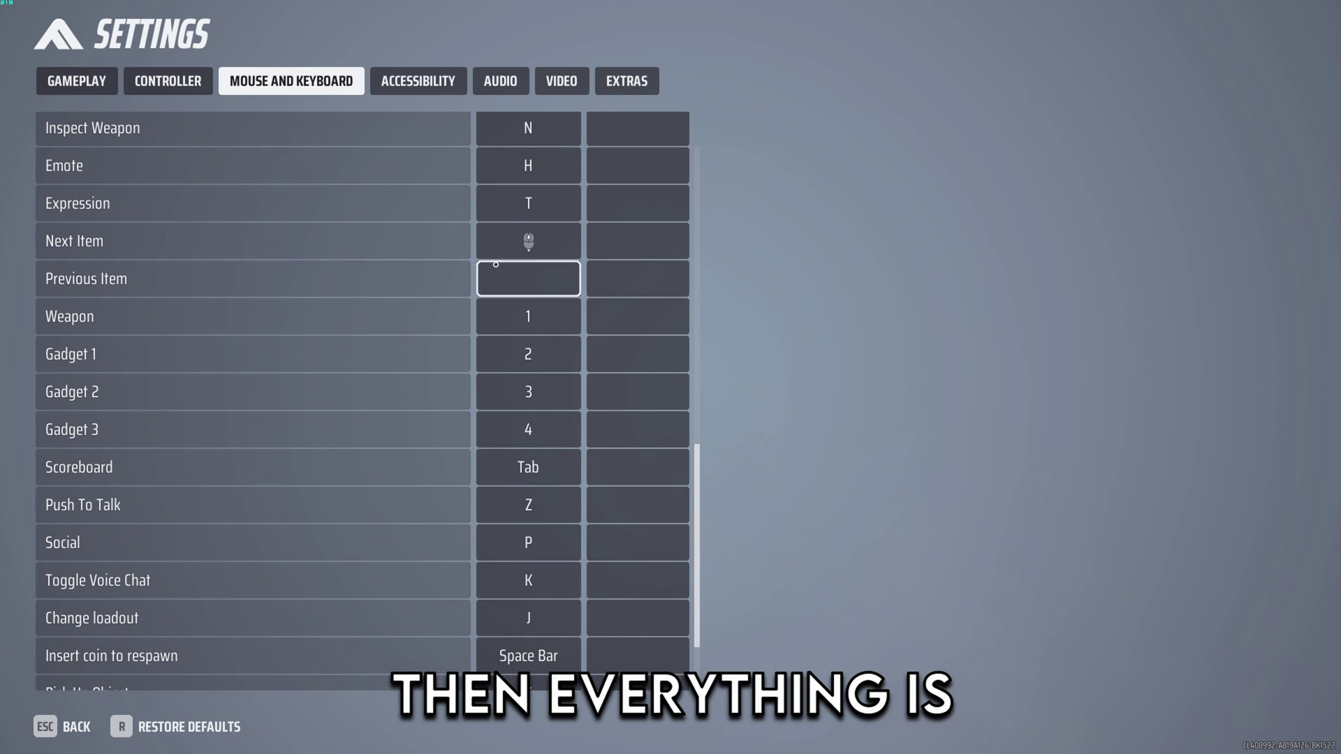
{"action": "scroll", "coordinate": [527, 419], "scroll_direction": "down", "scroll_amount": 2}
{"action": "scroll", "coordinate": [589, 470], "scroll_direction": "up", "scroll_amount": 5}
Review the accessibility settings for colorblind mode, subtitles, motion blur and crosshair
{"action": "key", "text": "e"}
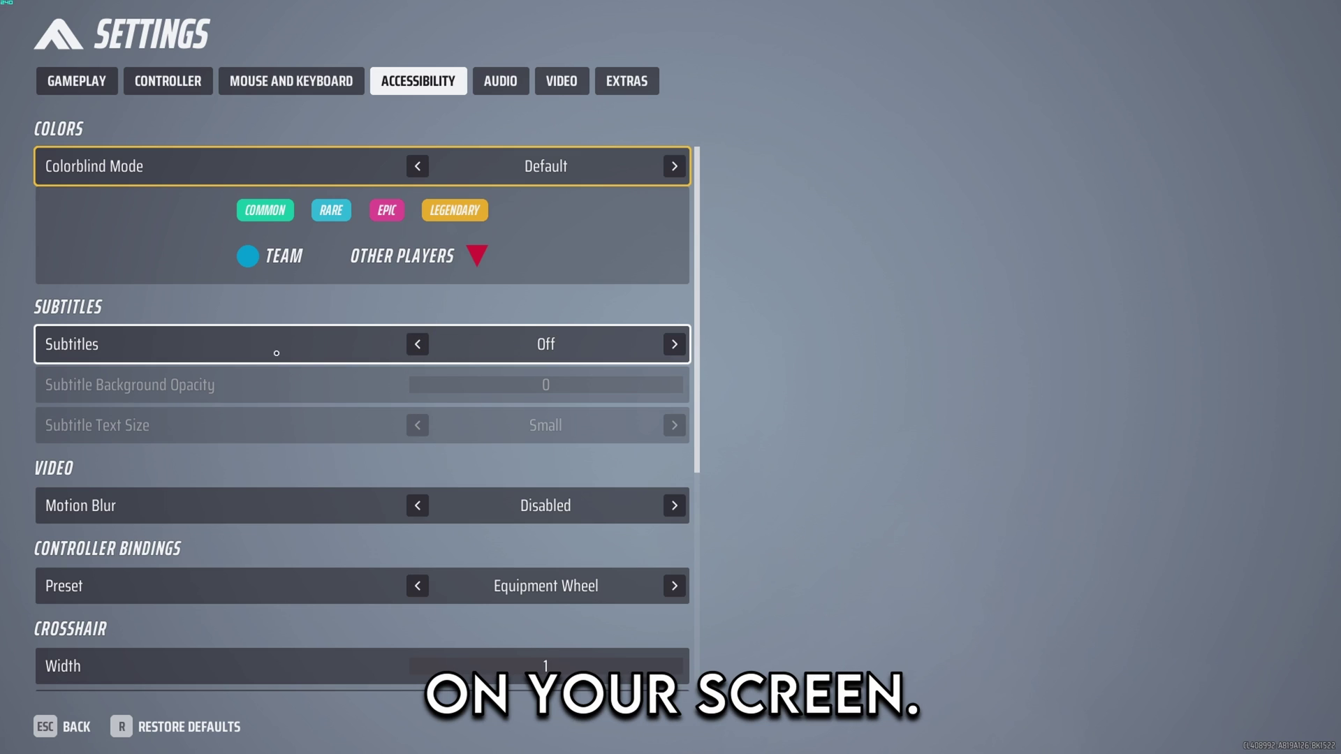
{"action": "scroll", "coordinate": [275, 350], "scroll_direction": "down", "scroll_amount": 1}
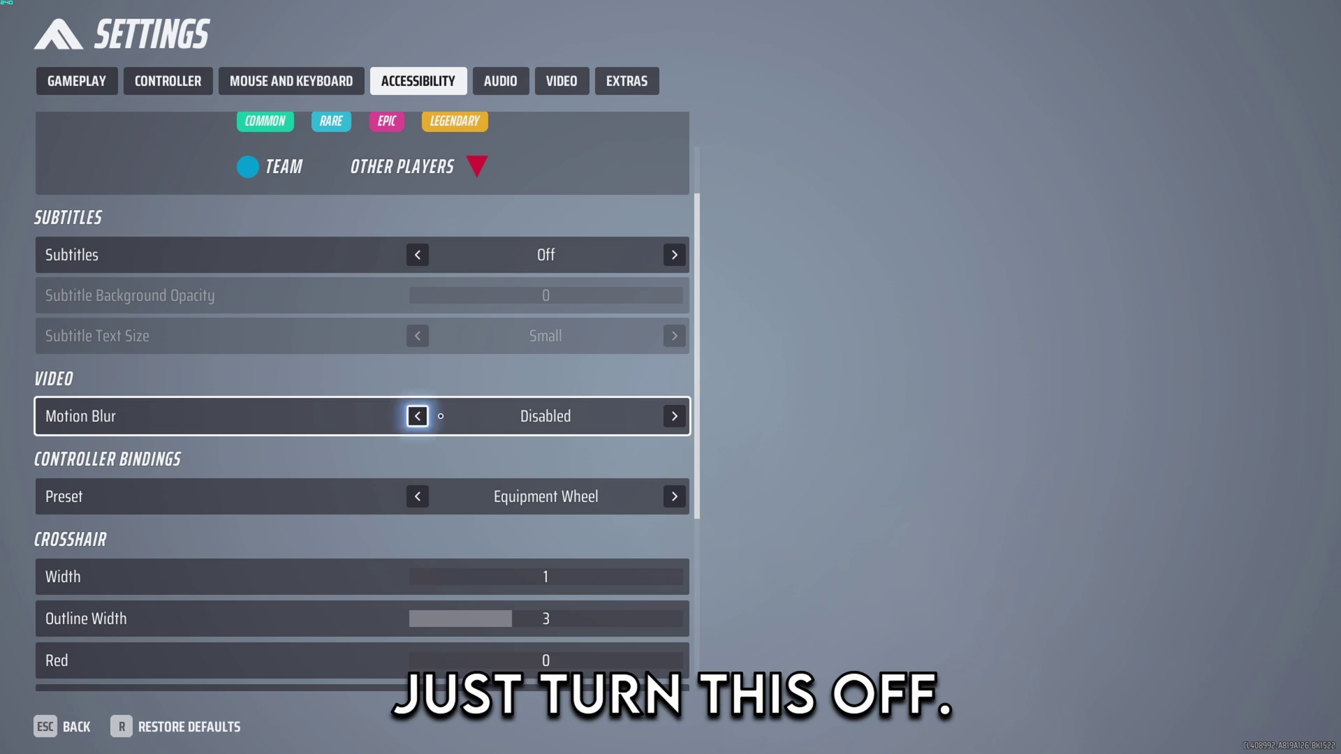
{"action": "scroll", "coordinate": [503, 422], "scroll_direction": "down", "scroll_amount": 1}
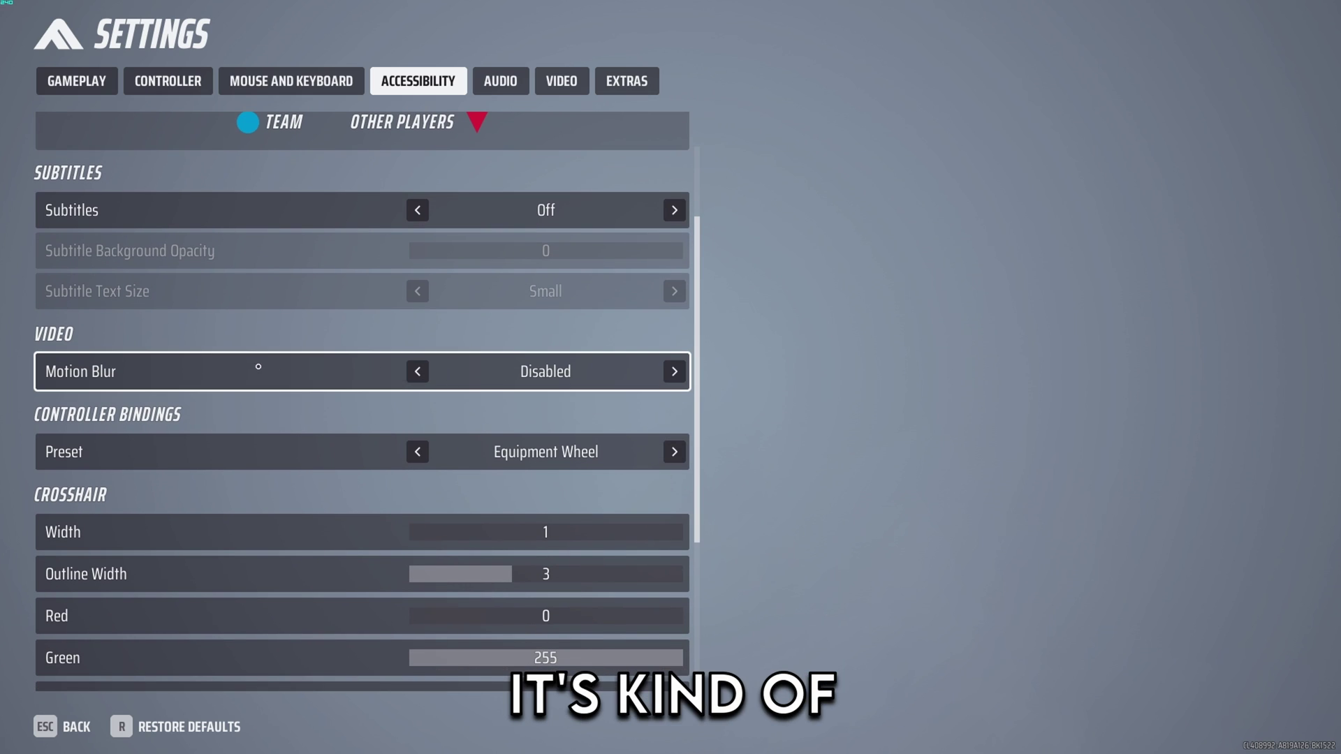
{"action": "scroll", "coordinate": [391, 395], "scroll_direction": "down", "scroll_amount": 5}
Set the music volume to 0 in the audio settings and review the other volume and voice chat options
{"action": "left_click", "coordinate": [519, 69]}
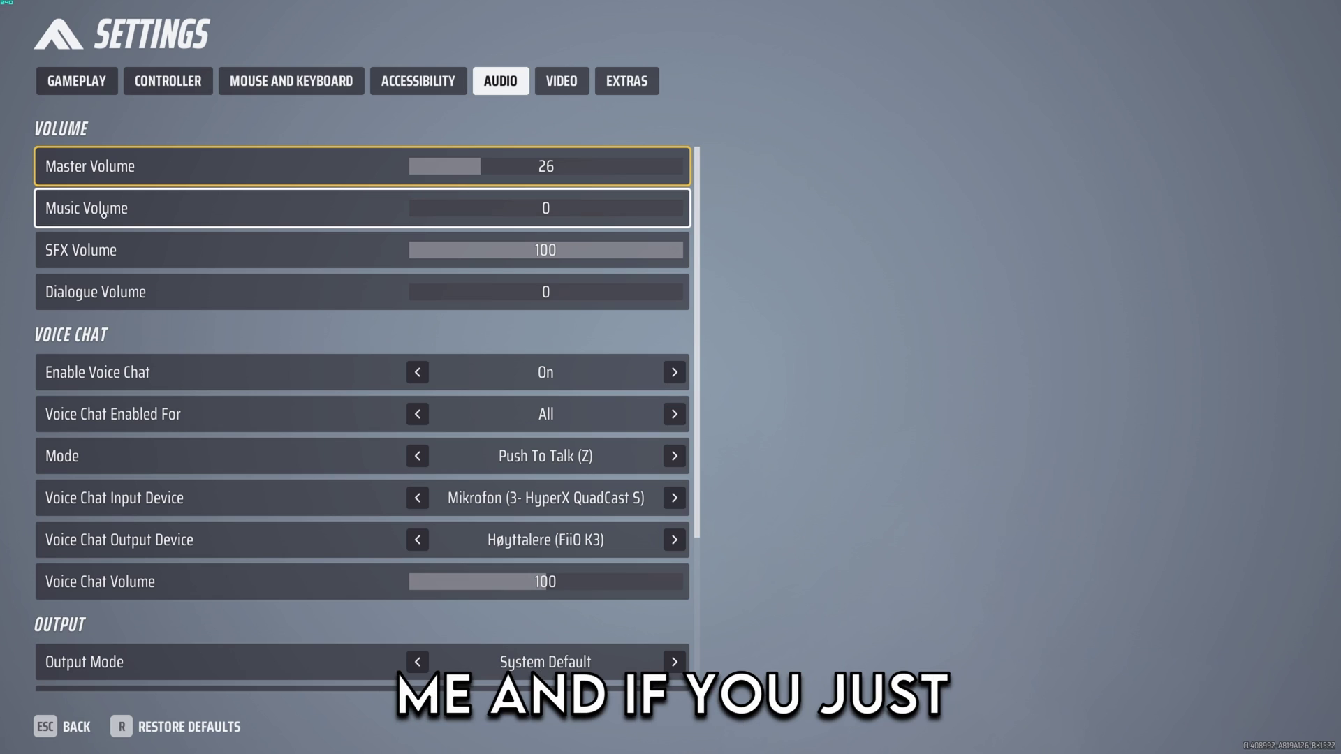
{"action": "left_click", "coordinate": [410, 208]}
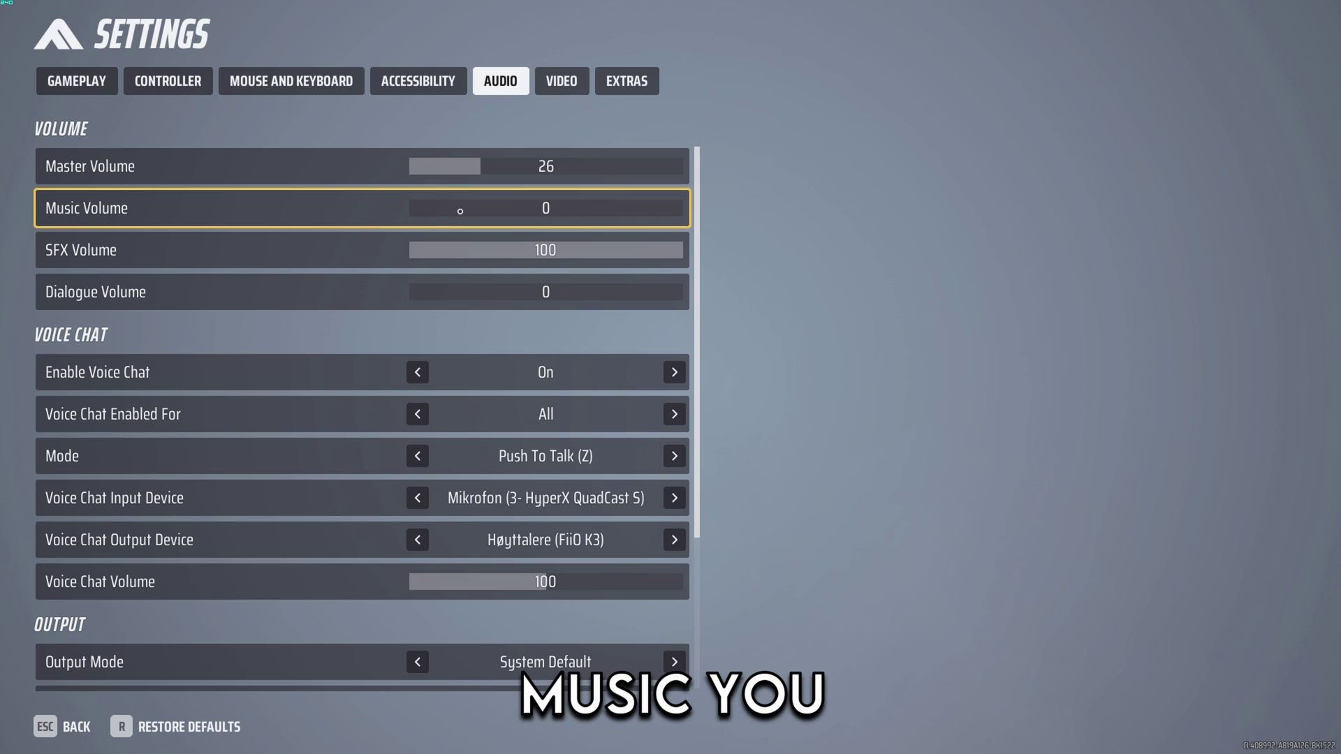
{"action": "scroll", "coordinate": [309, 239], "scroll_direction": "down", "scroll_amount": 1}
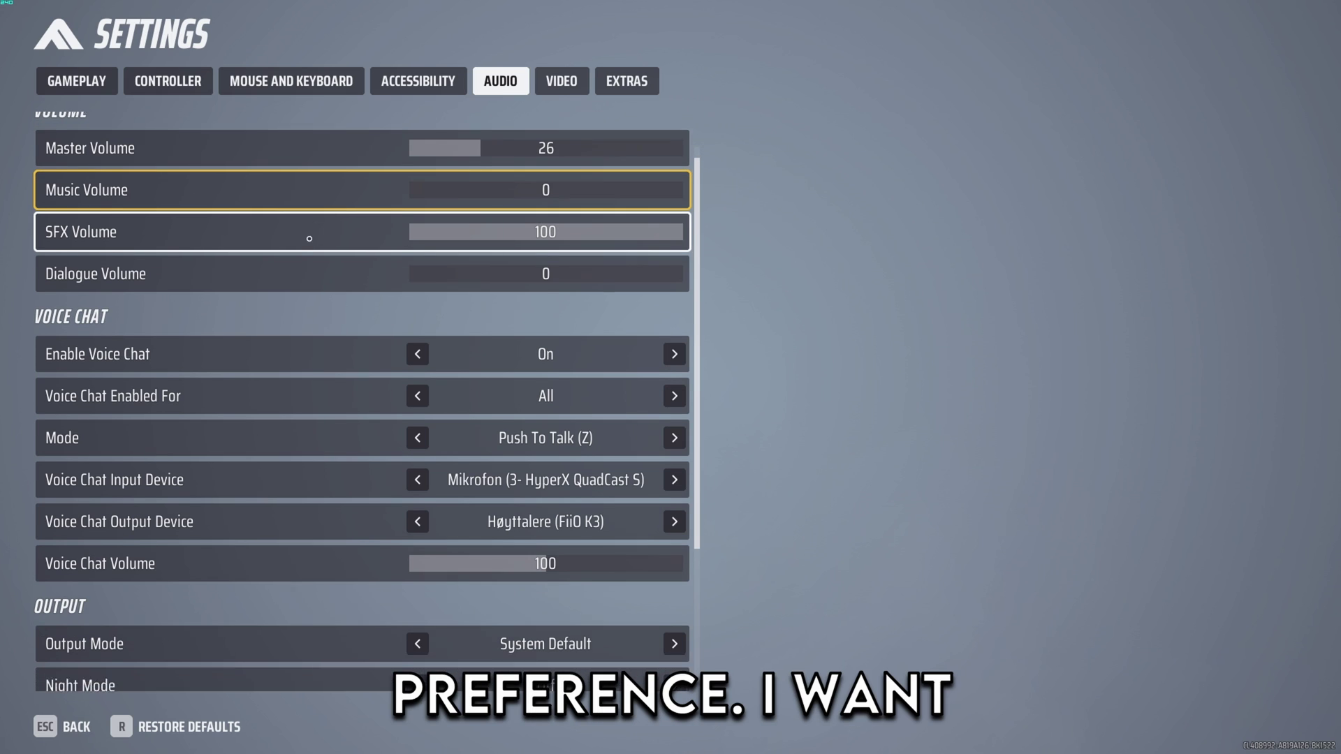
{"action": "scroll", "coordinate": [310, 238], "scroll_direction": "up", "scroll_amount": 1}
Set the display resolution to 1440x1080 in the video settings
{"action": "left_click", "coordinate": [553, 80]}
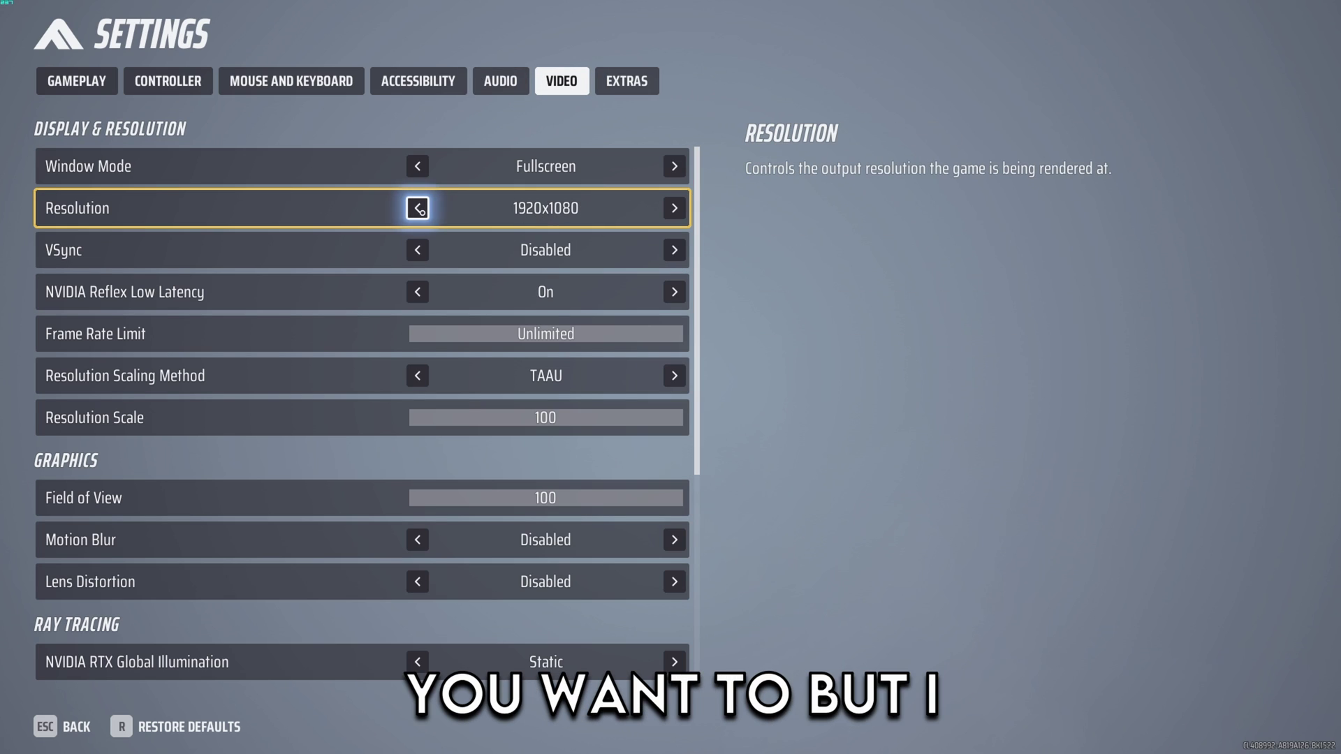
{"action": "left_click", "coordinate": [424, 209]}
{"action": "left_click", "coordinate": [424, 209]}
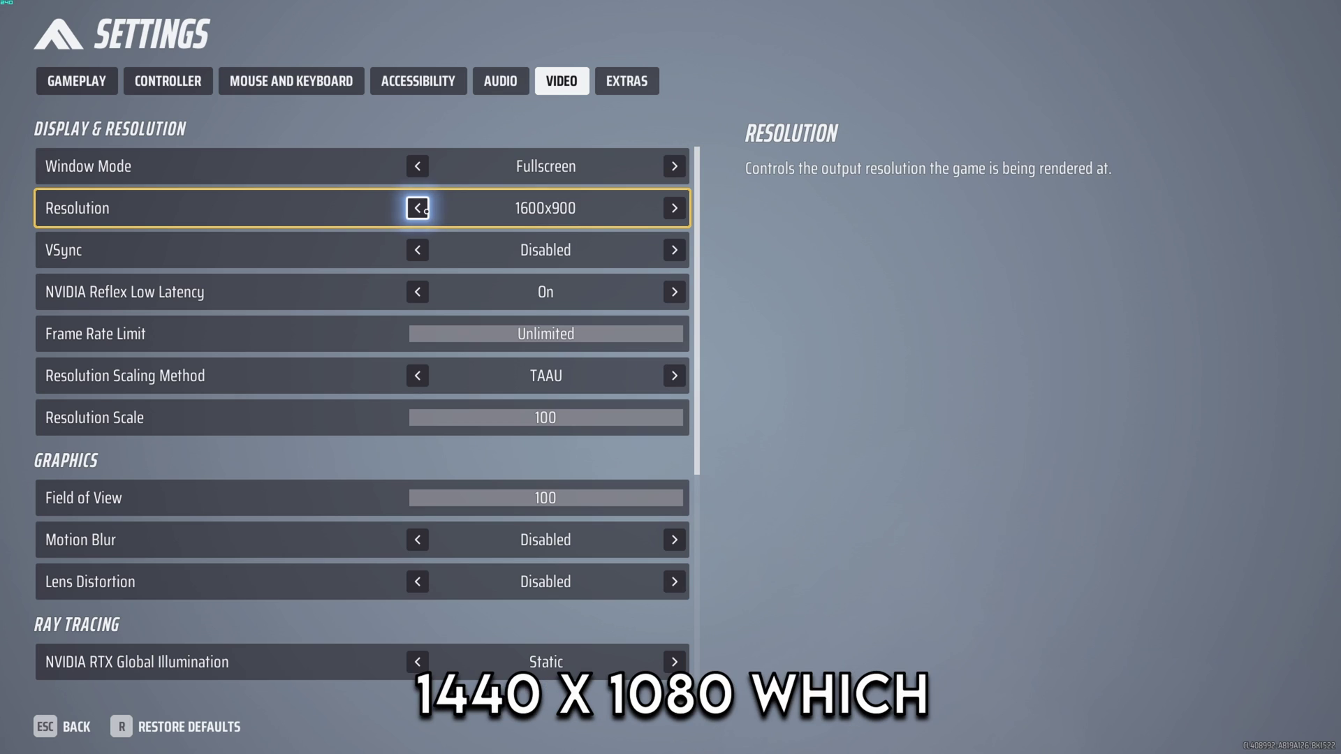
{"action": "left_click", "coordinate": [424, 209]}
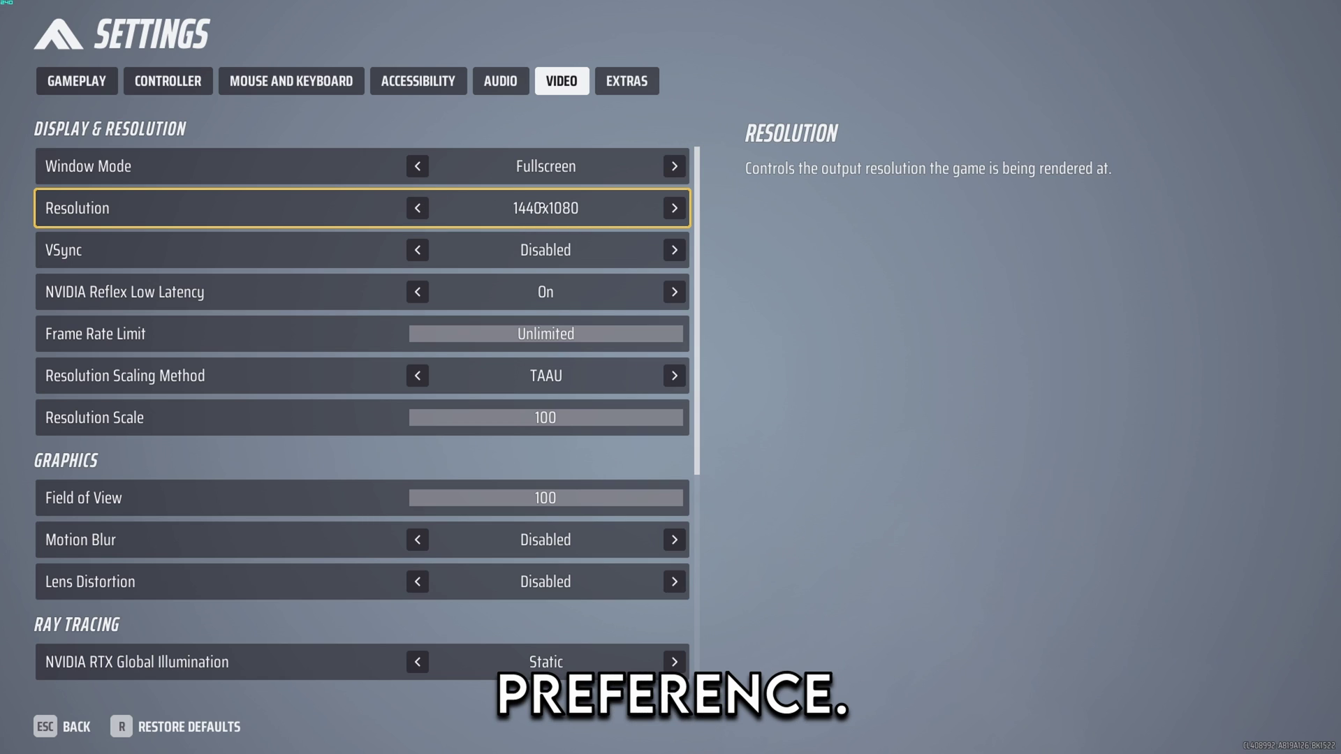
Try NVIDIA Reflex Low Latency at On + Boost and Off, and return it to On
{"action": "left_click", "coordinate": [545, 250]}
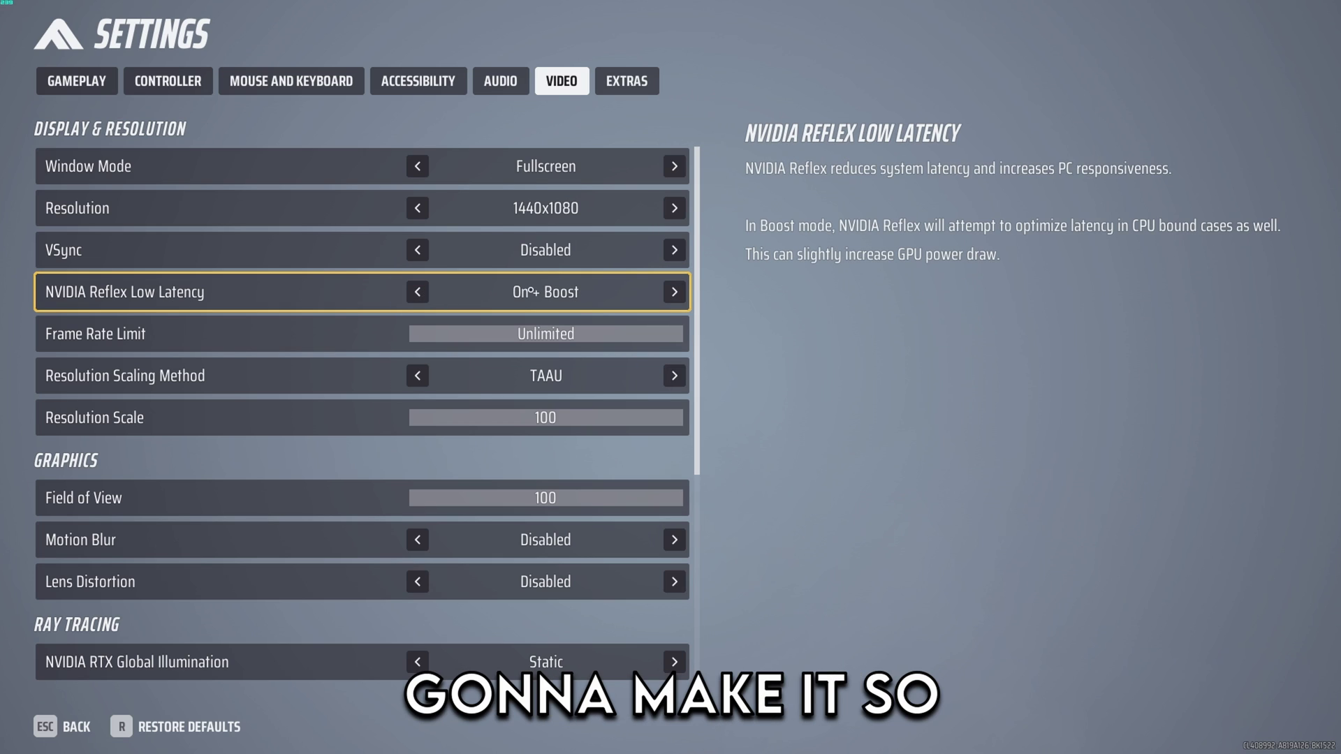
{"action": "key", "text": "Left"}
{"action": "left_click", "coordinate": [418, 292]}
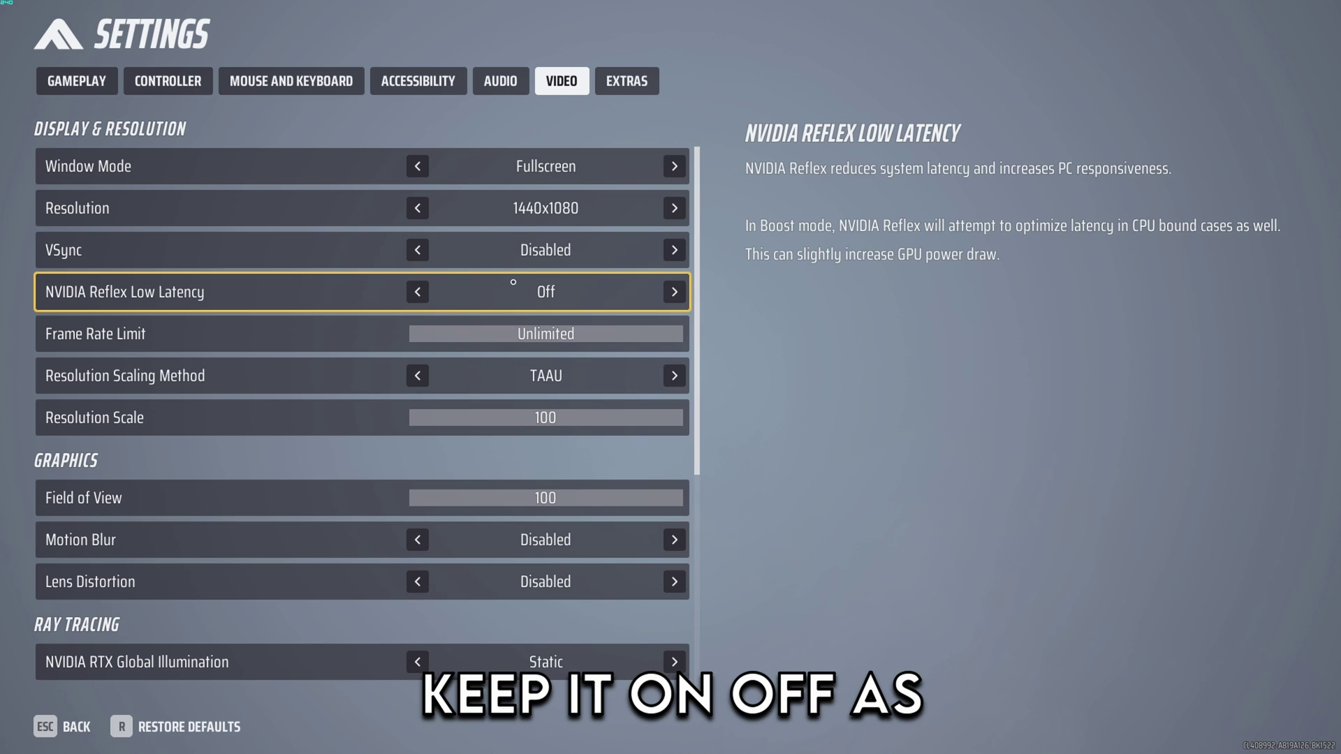
{"action": "left_click", "coordinate": [673, 292]}
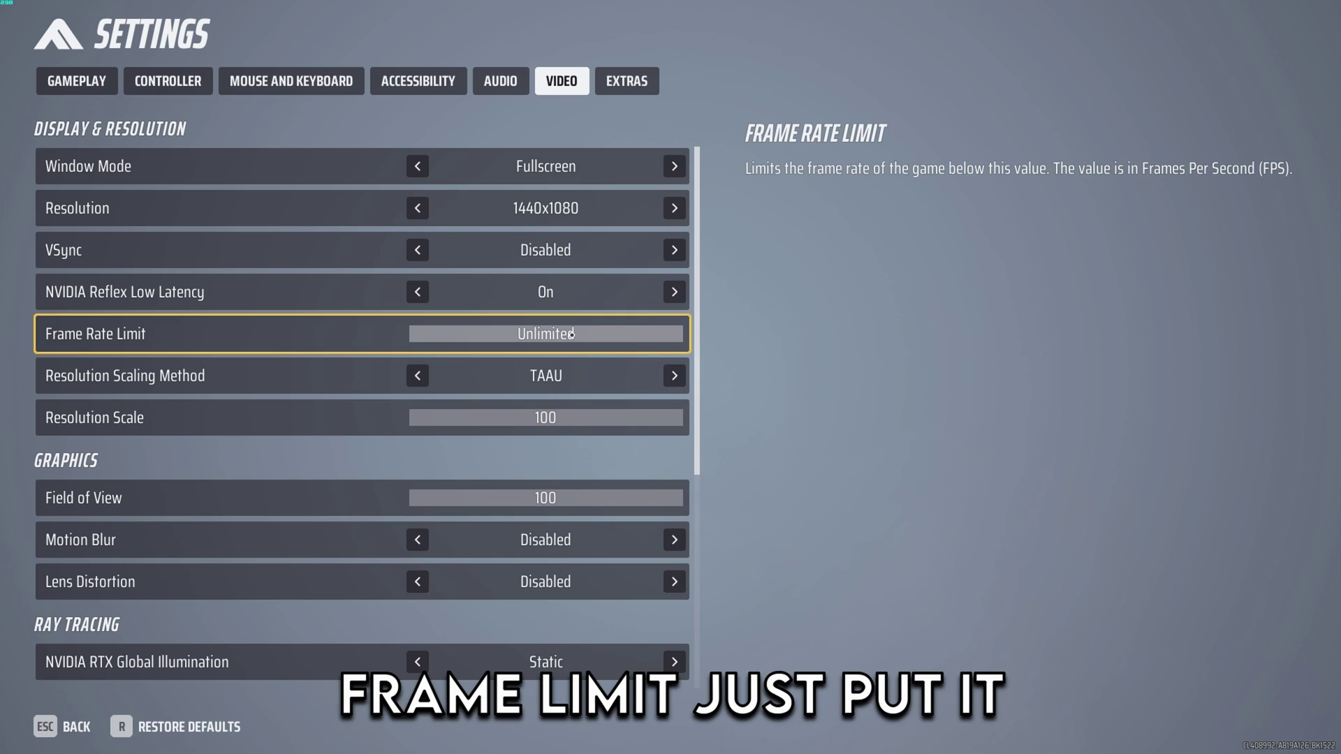
Try a frame rate limit of 240 and restore it to Unlimited
{"action": "left_click_drag", "start_coordinate": [517, 336], "coordinate": [505, 340]}
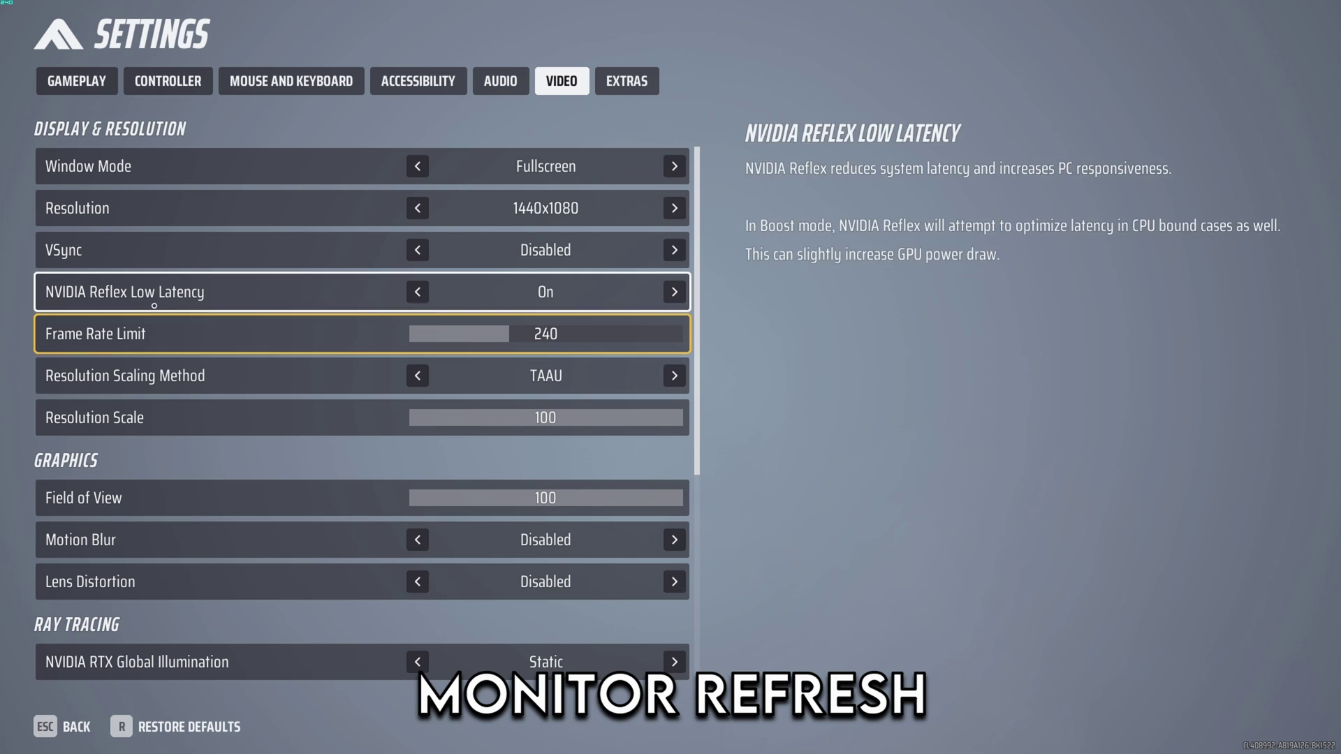
{"action": "left_click", "coordinate": [614, 334]}
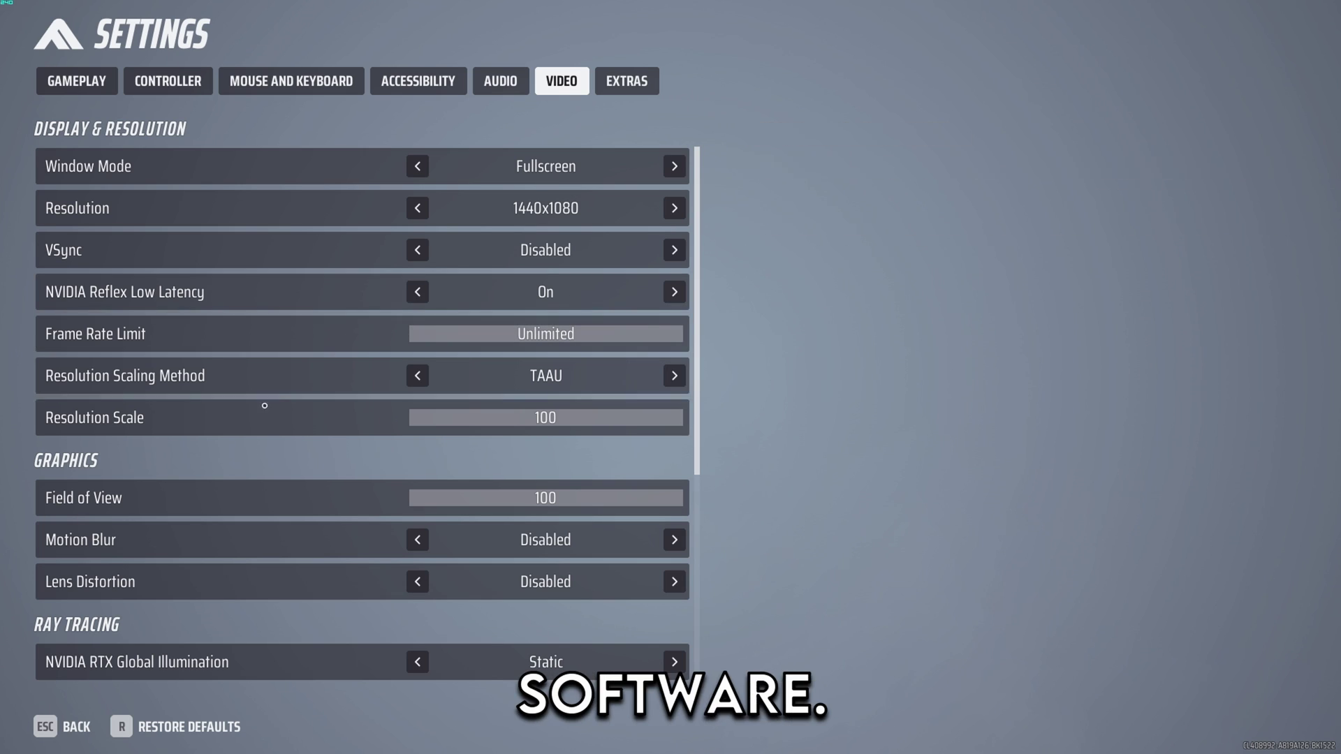
Try a resolution scale of 72 and restore it to 100, and adjust the field of view back to its maximum of 100
{"action": "scroll", "coordinate": [259, 392], "scroll_direction": "down", "scroll_amount": 1}
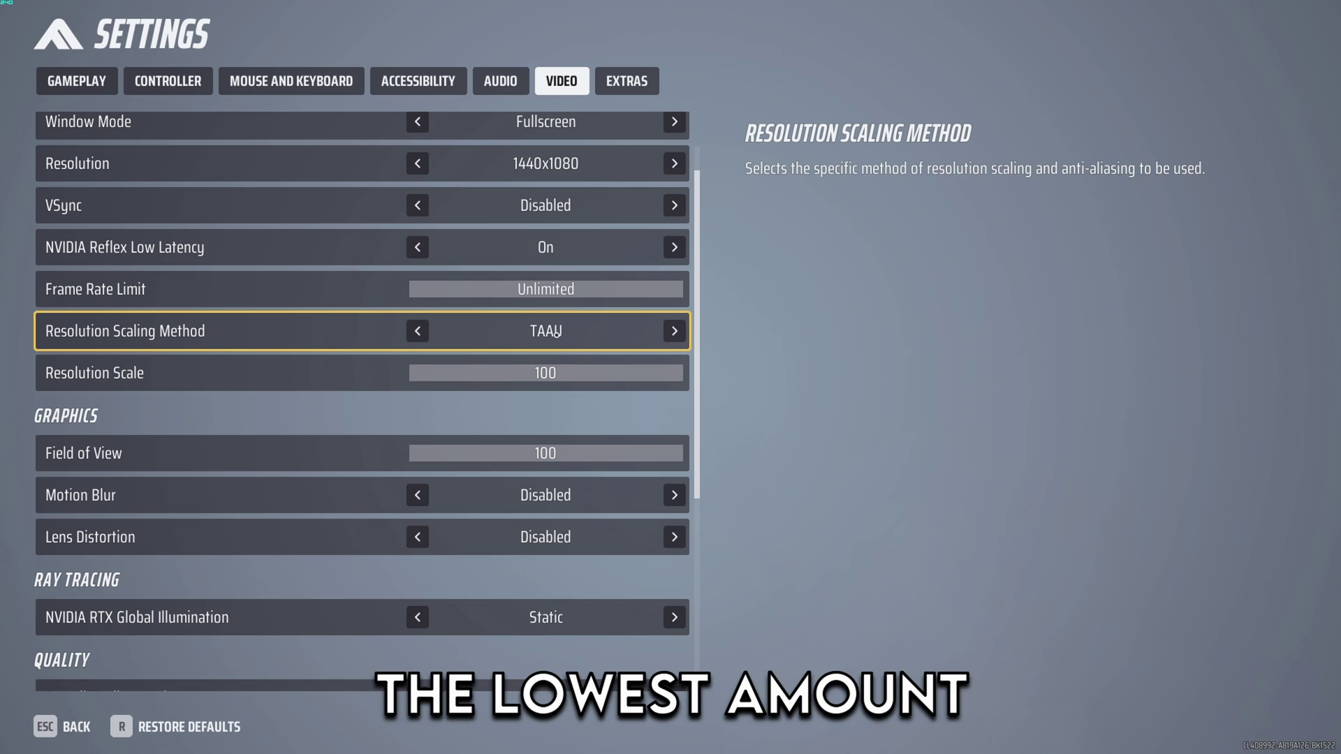
{"action": "left_click", "coordinate": [570, 372]}
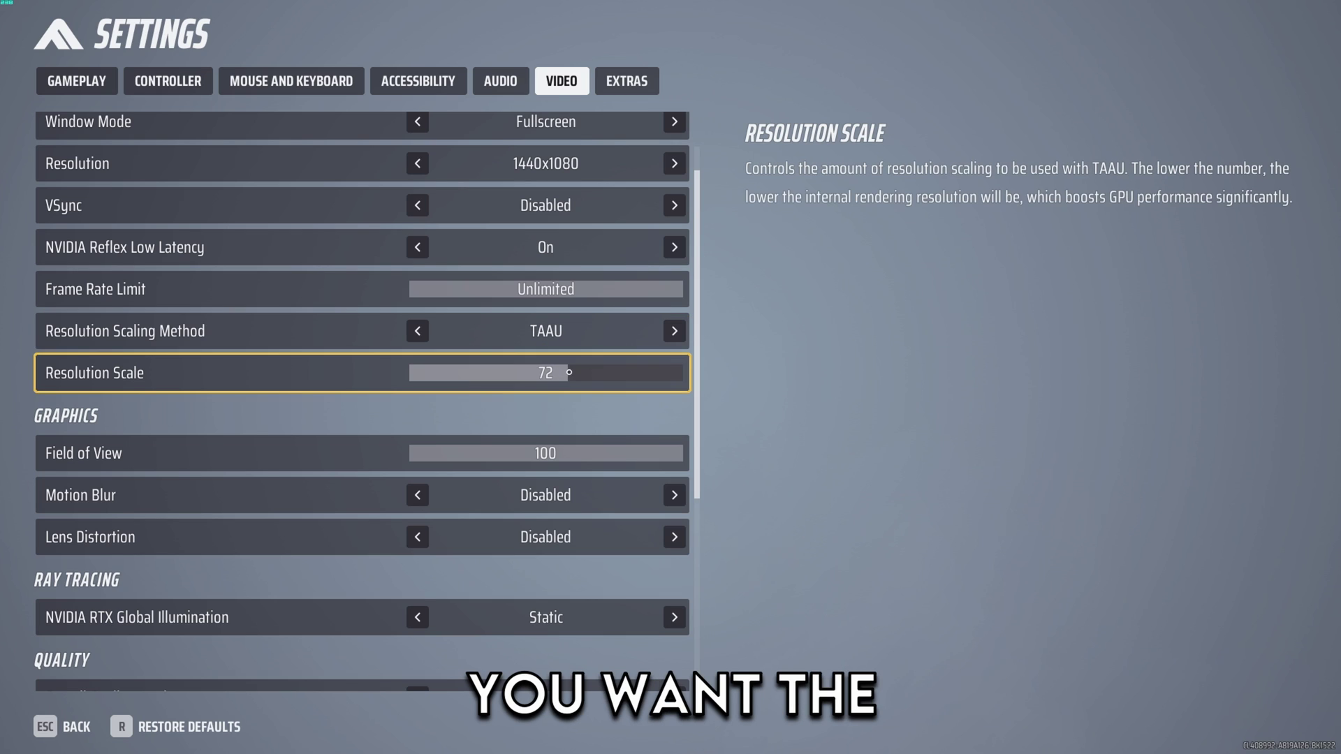
{"action": "left_click_drag", "start_coordinate": [570, 372], "coordinate": [686, 374]}
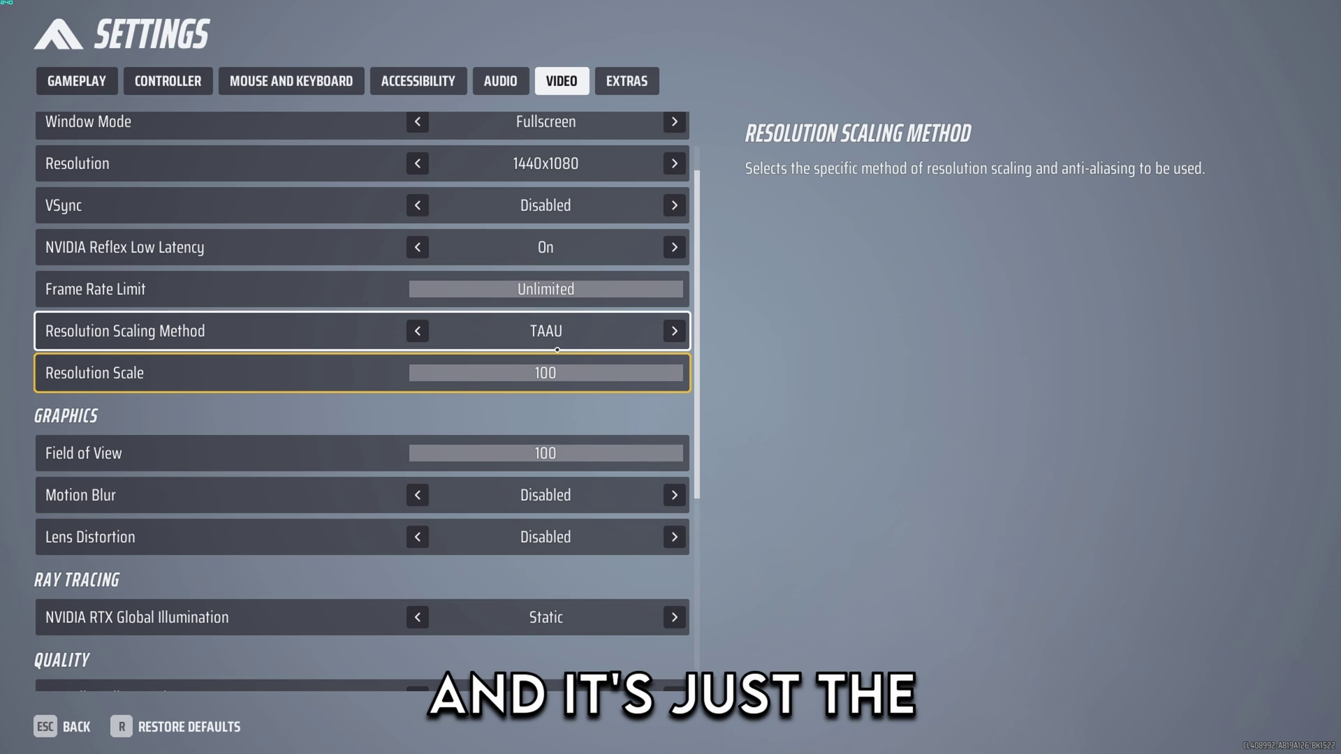
{"action": "left_click", "coordinate": [553, 453]}
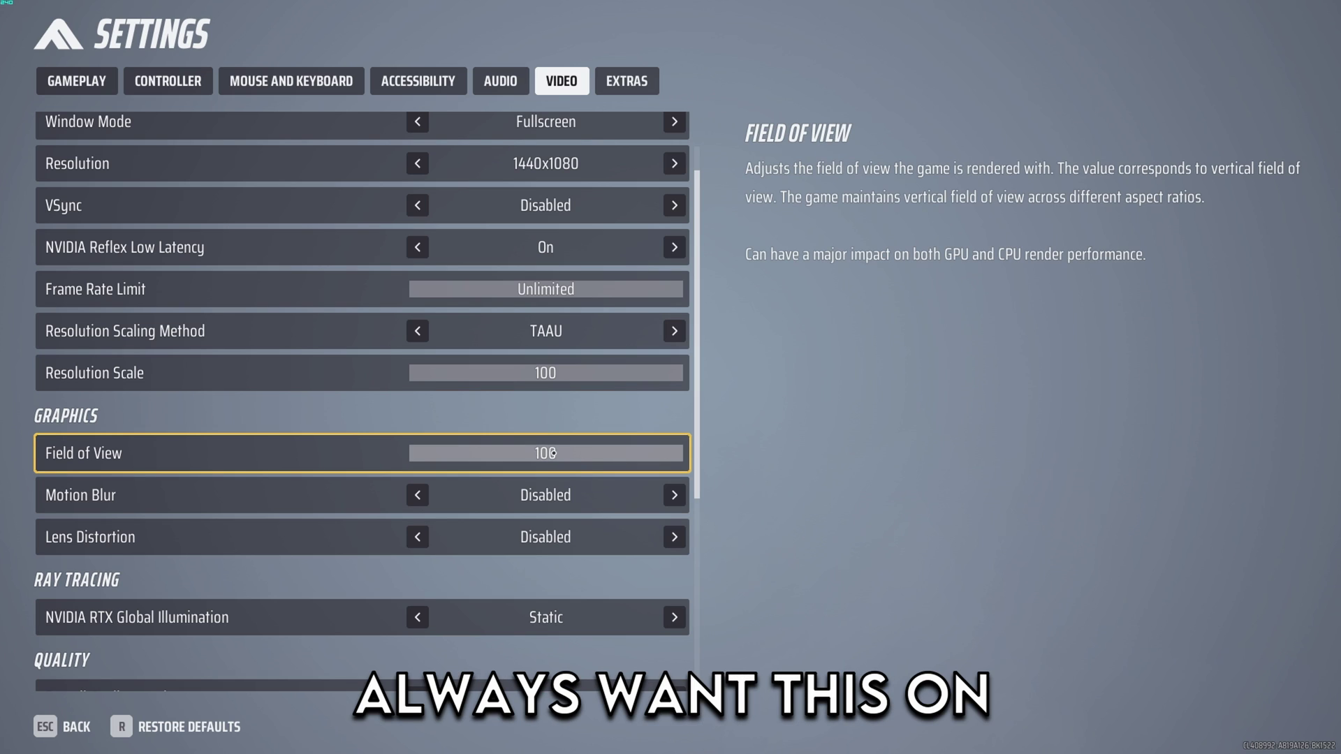
{"action": "left_click_drag", "start_coordinate": [655, 454], "coordinate": [544, 454]}
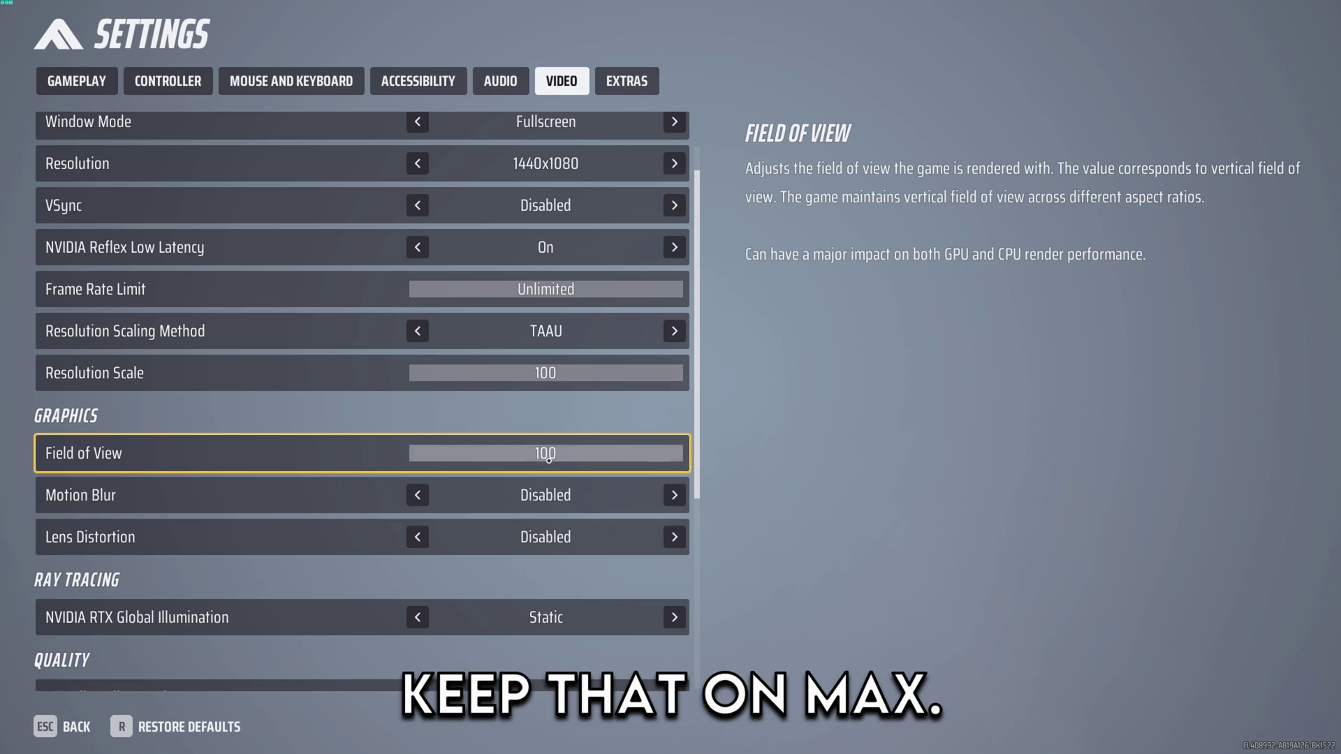
Review the motion blur, lens distortion, ray tracing and quality settings in the video options
{"action": "scroll", "coordinate": [454, 461], "scroll_direction": "down", "scroll_amount": 1}
{"action": "left_click", "coordinate": [195, 445]}
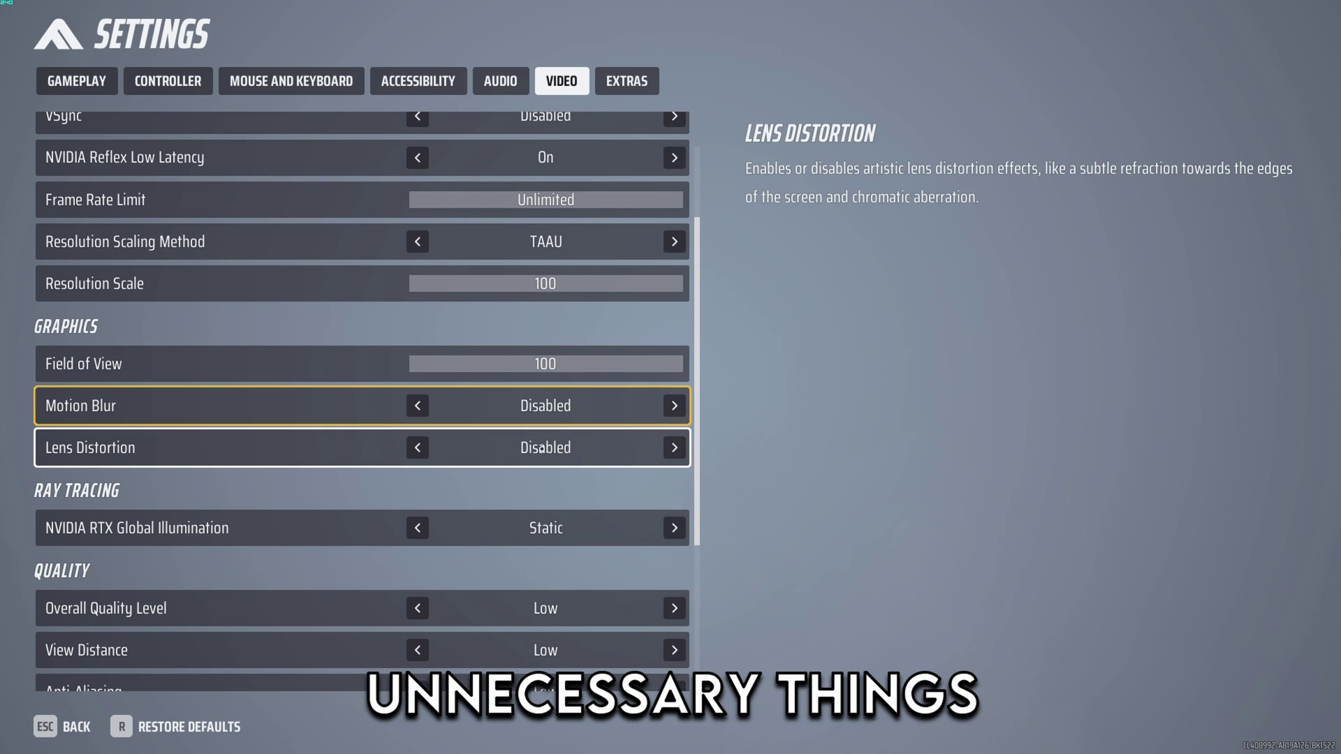
{"action": "scroll", "coordinate": [422, 335], "scroll_direction": "down", "scroll_amount": 3}
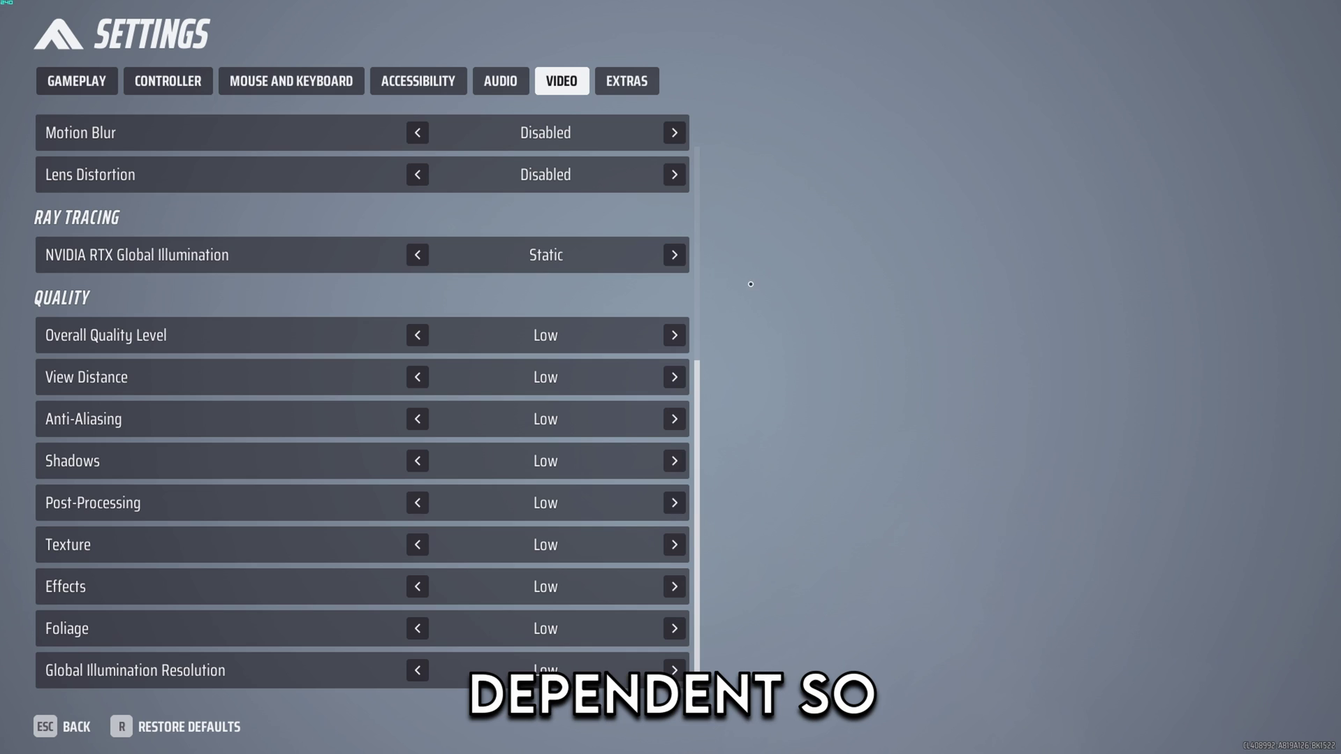
{"action": "scroll", "coordinate": [683, 469], "scroll_direction": "up", "scroll_amount": 1}
{"action": "scroll", "coordinate": [683, 469], "scroll_direction": "down", "scroll_amount": 1}
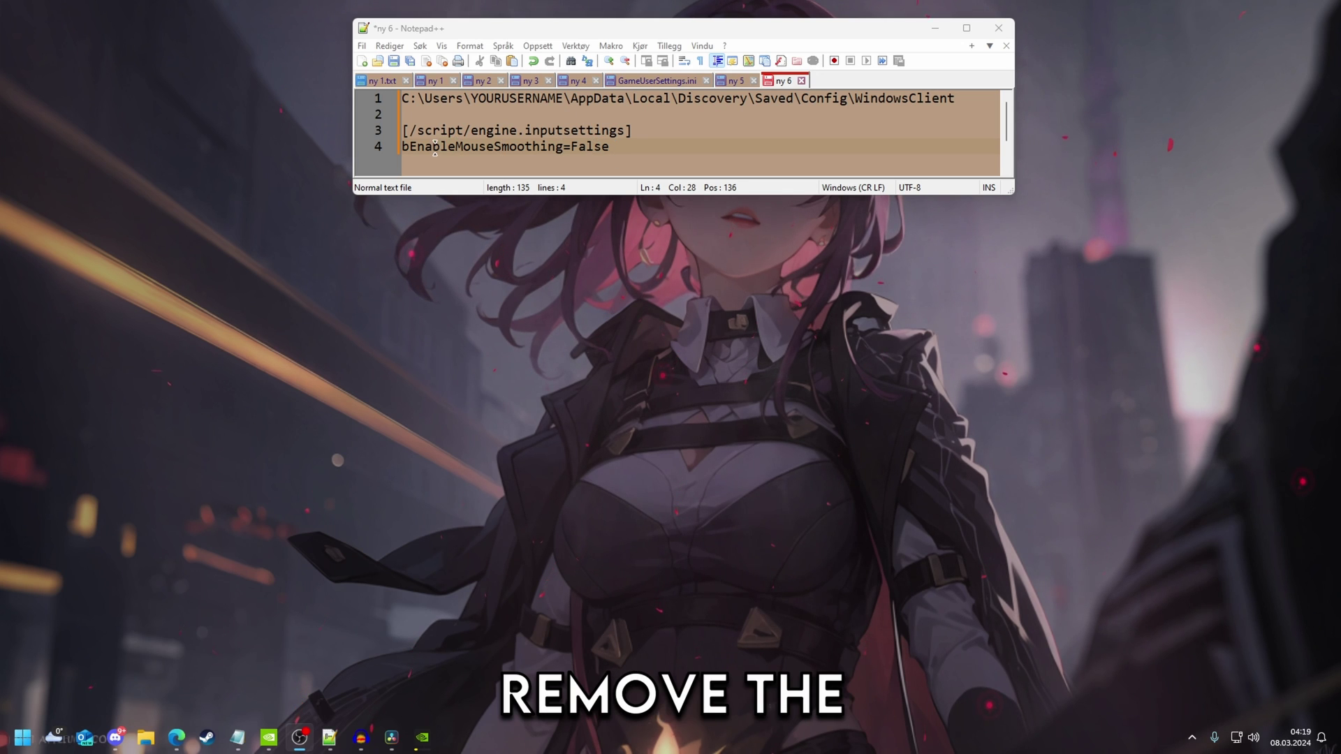
Switch to the Notepad++ note and highlight the lines [/script/engine.inputsettings] and bEnableMouseSmoothing=False
{"action": "left_click_drag", "start_coordinate": [455, 147], "coordinate": [405, 132]}
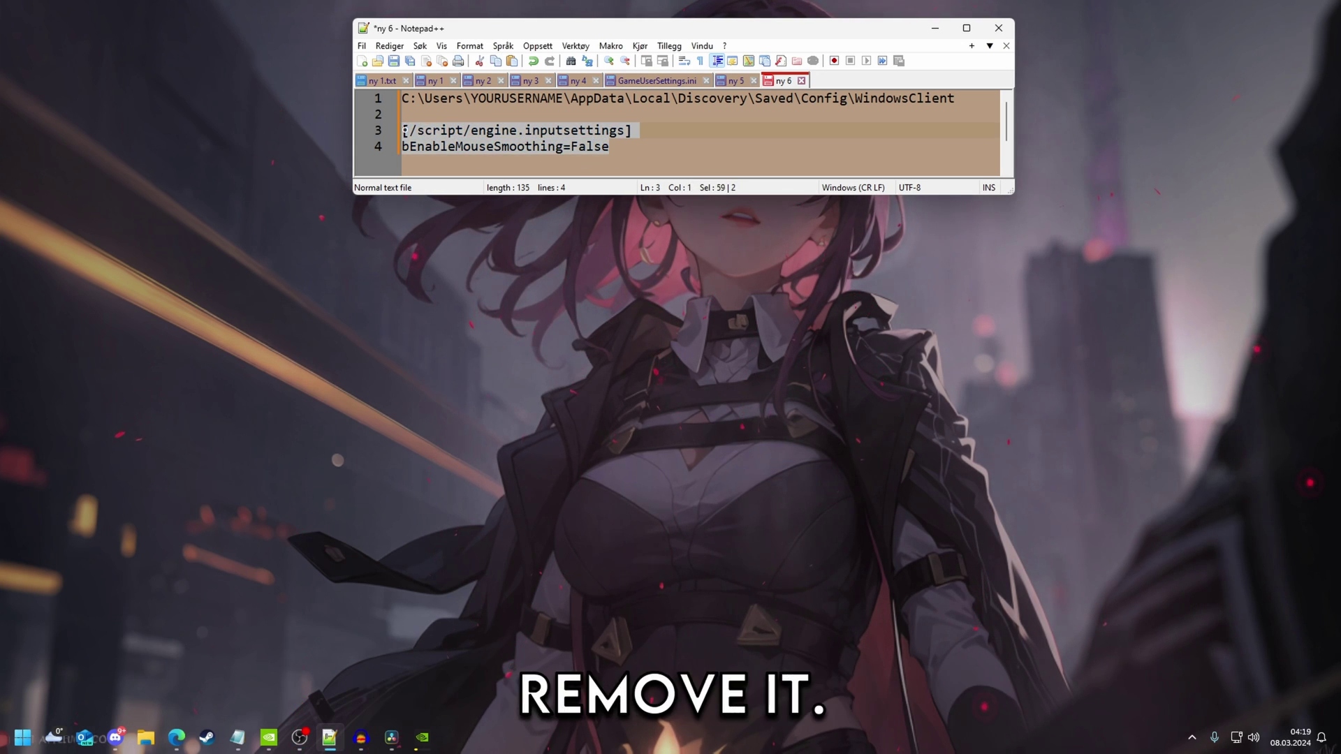
{"action": "left_click", "coordinate": [699, 157]}
Search Windows for %localappdata% and open the local application data folder
{"action": "left_click", "coordinate": [23, 738]}
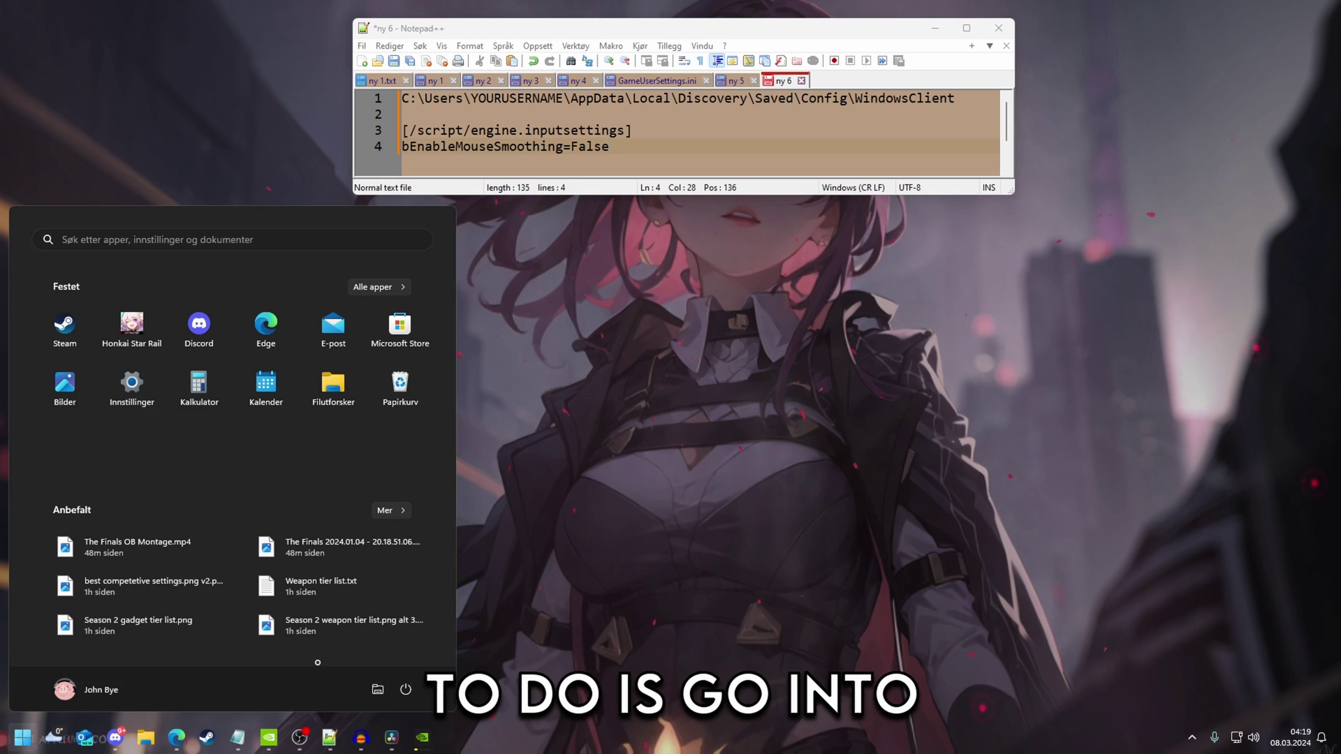
{"action": "left_click", "coordinate": [210, 240]}
{"action": "type", "text": "%"}
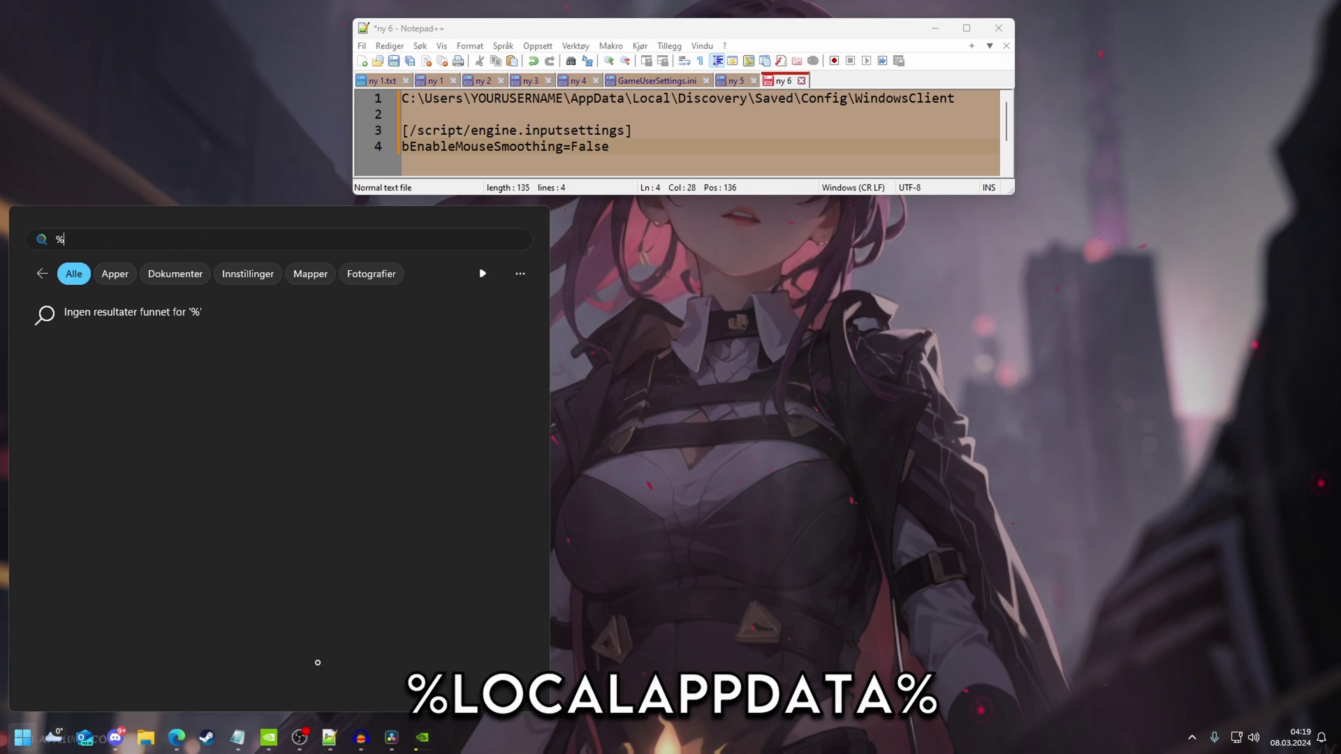
{"action": "type", "text": "localappd"}
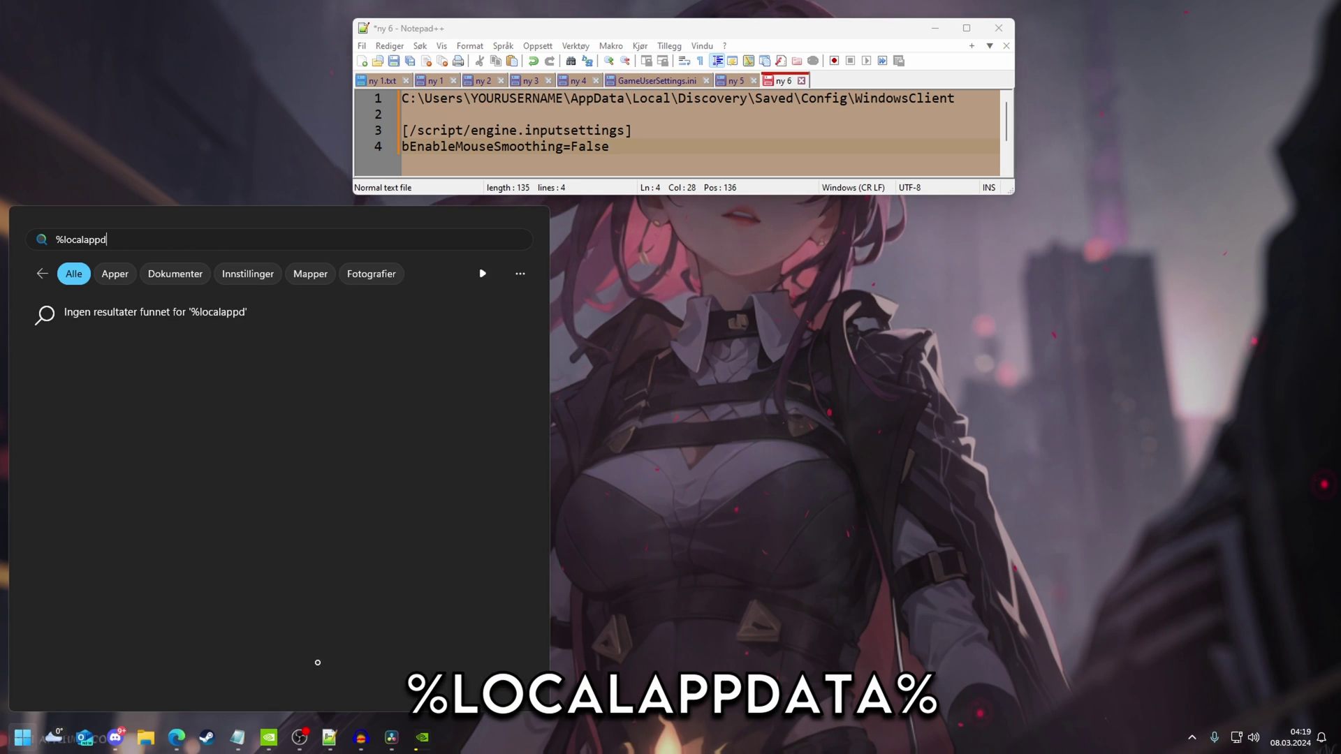
{"action": "type", "text": "ata%"}
{"action": "key", "text": "Return"}
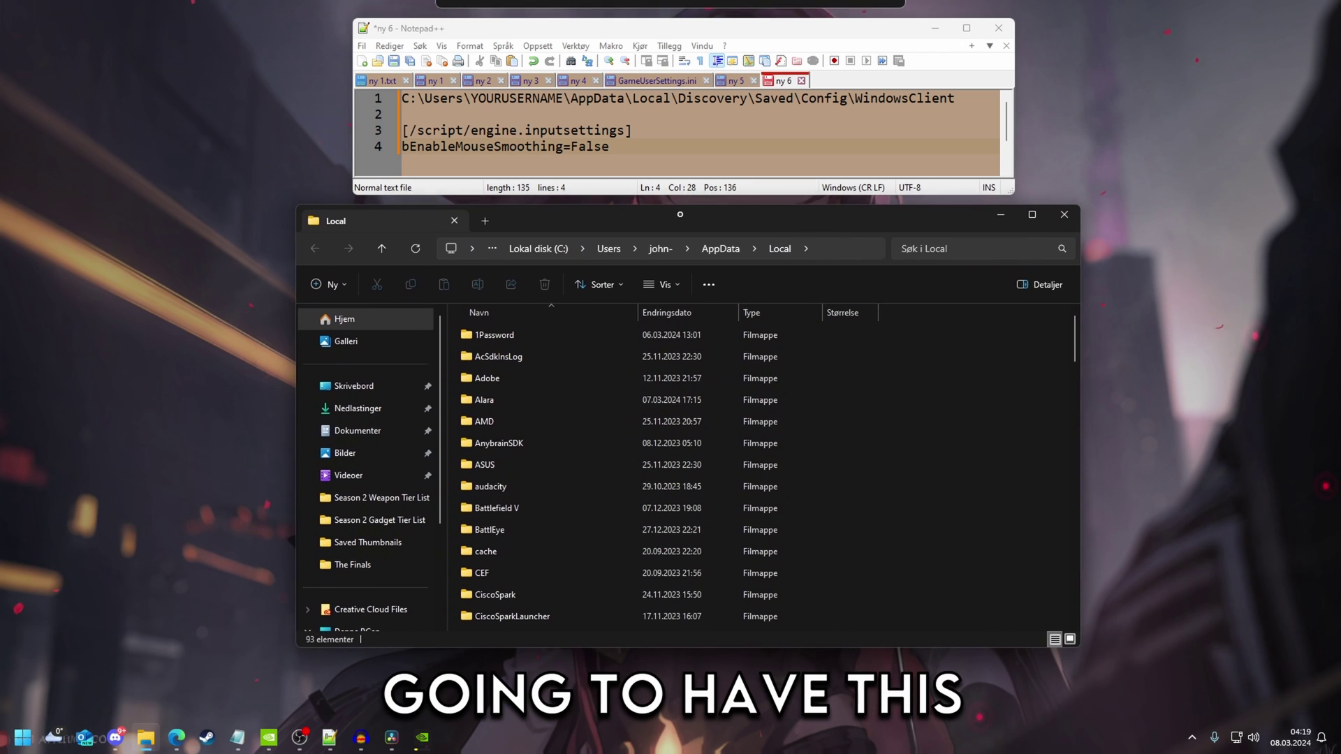
Go to the game's WindowsClient configuration folder through Discovery, Saved and Config
{"action": "scroll", "coordinate": [658, 438], "scroll_direction": "down", "scroll_amount": 8}
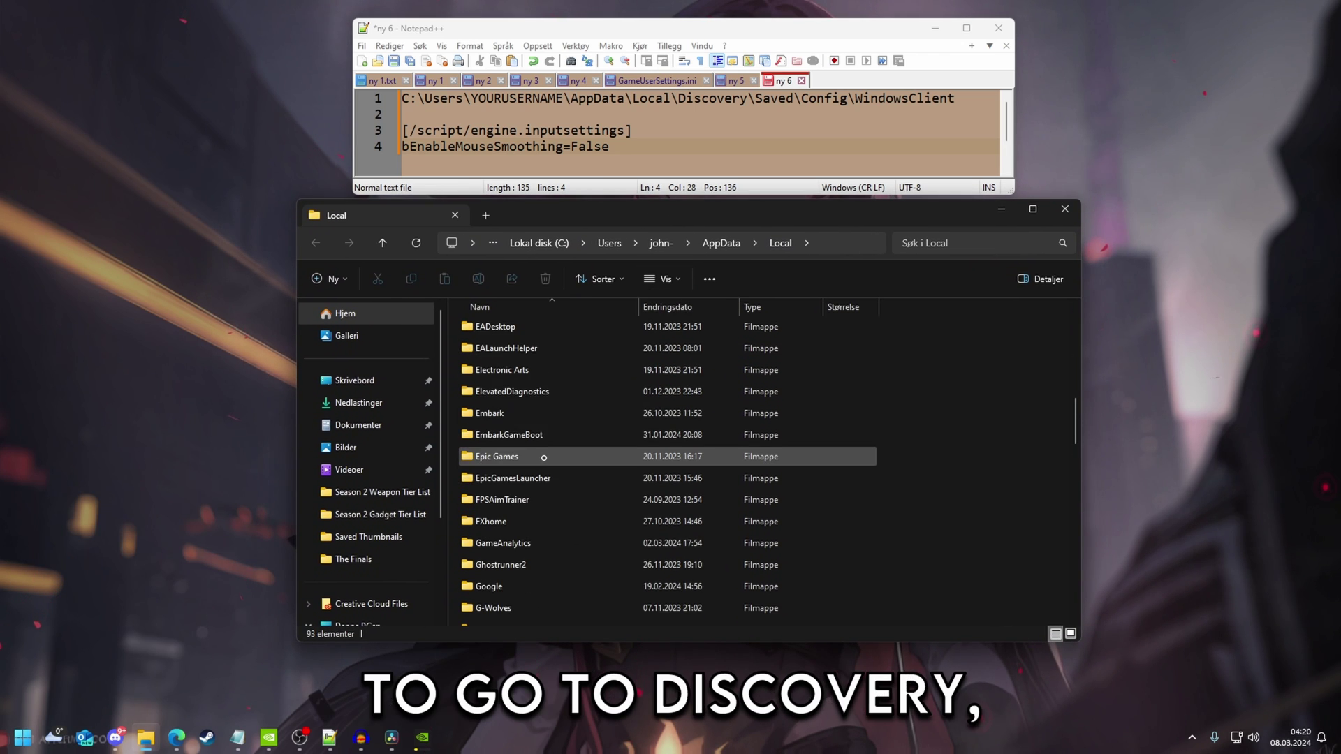
{"action": "scroll", "coordinate": [531, 329], "scroll_direction": "up", "scroll_amount": 2}
{"action": "double_click", "coordinate": [517, 393]}
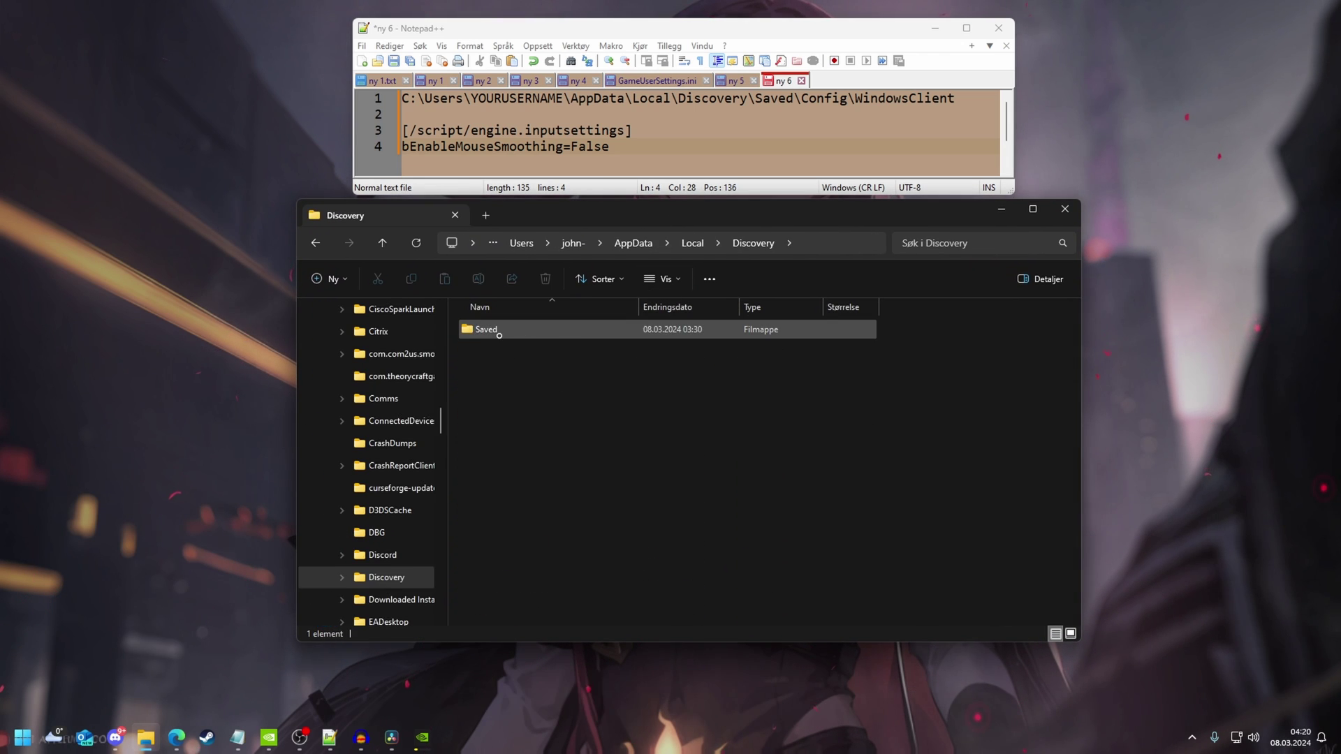
{"action": "double_click", "coordinate": [503, 331]}
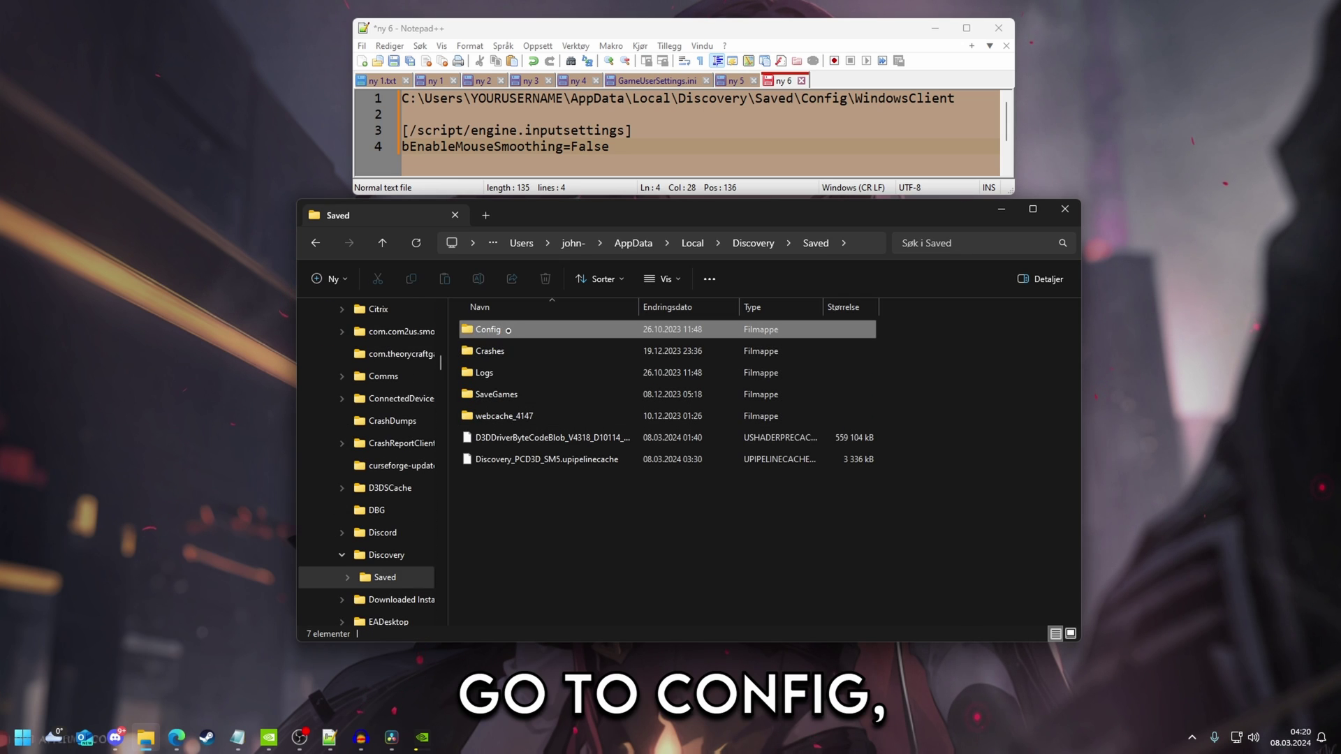
{"action": "double_click", "coordinate": [511, 330]}
{"action": "double_click", "coordinate": [628, 351]}
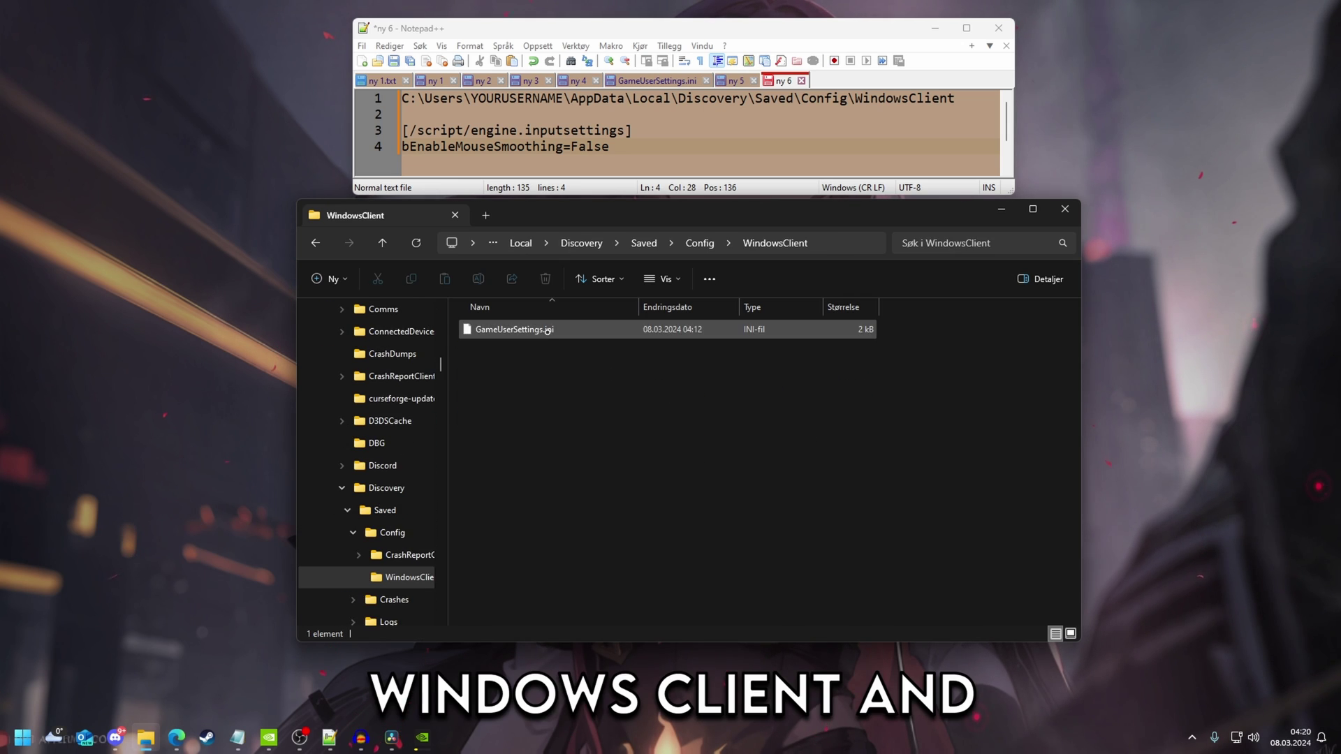
Open GameUserSettings.ini from the WindowsClient folder in Notepad++
{"action": "left_click", "coordinate": [626, 329]}
{"action": "right_click", "coordinate": [540, 330]}
{"action": "left_click", "coordinate": [671, 404]}
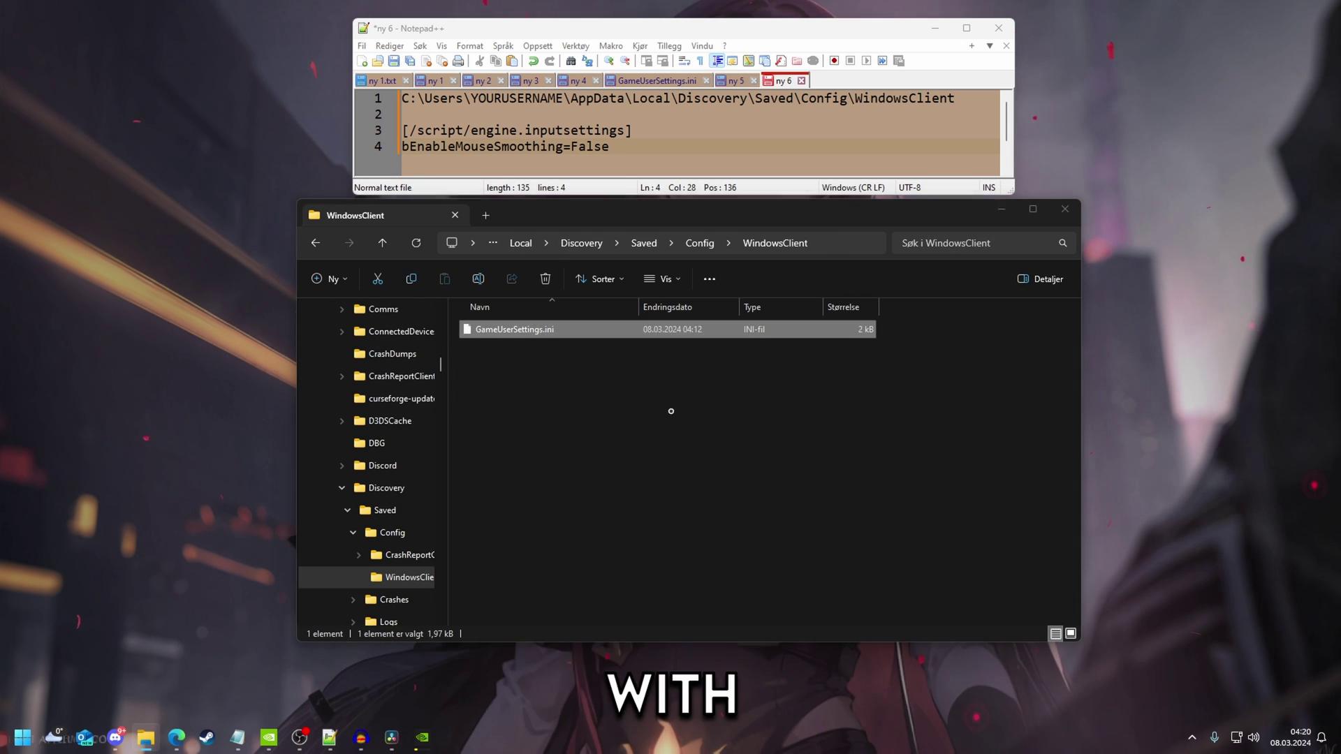
{"action": "left_click", "coordinate": [783, 433]}
Highlight the [/script/engine.inputsettings] and bEnableMouseSmoothing=False lines at the end of GameUserSettings.ini and look through the rest of the file
{"action": "left_click_drag", "start_coordinate": [761, 419], "coordinate": [394, 399]}
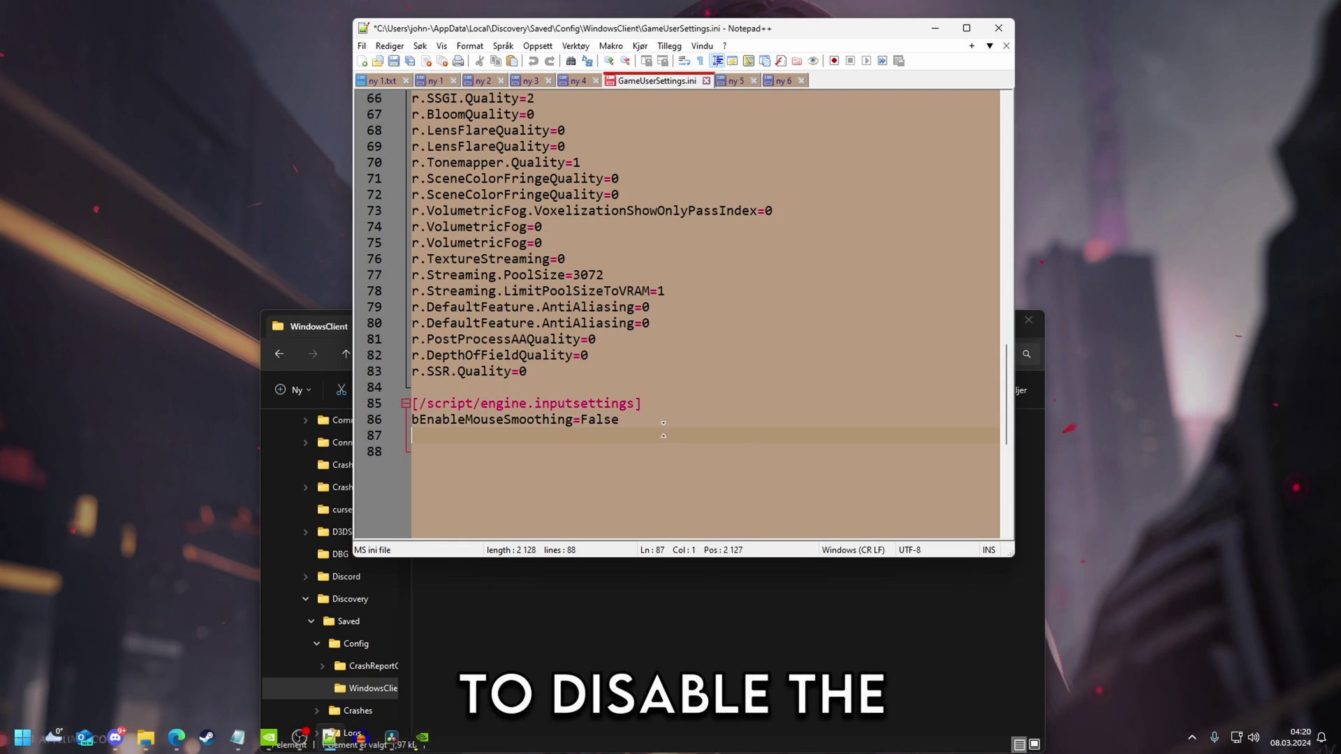
{"action": "left_click_drag", "start_coordinate": [619, 419], "coordinate": [419, 386]}
{"action": "left_click", "coordinate": [629, 420]}
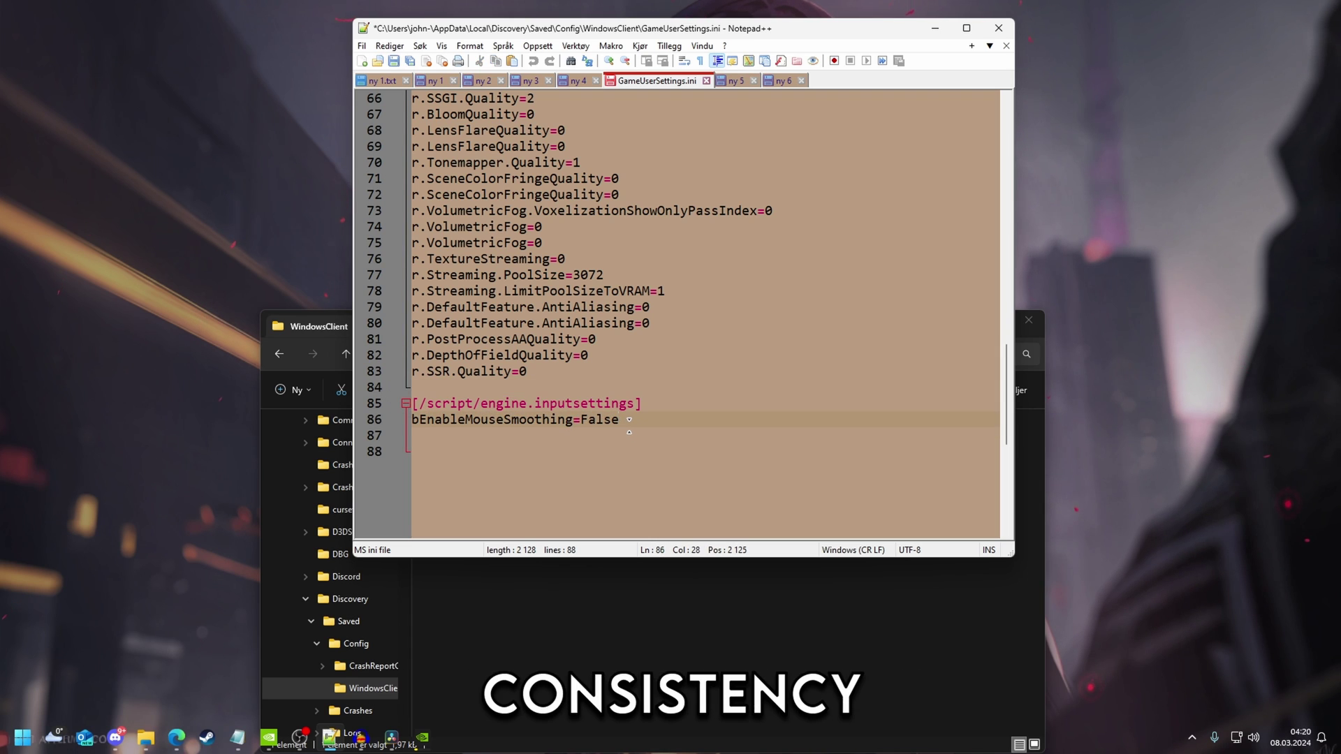
{"action": "scroll", "coordinate": [629, 426], "scroll_direction": "up", "scroll_amount": 20}
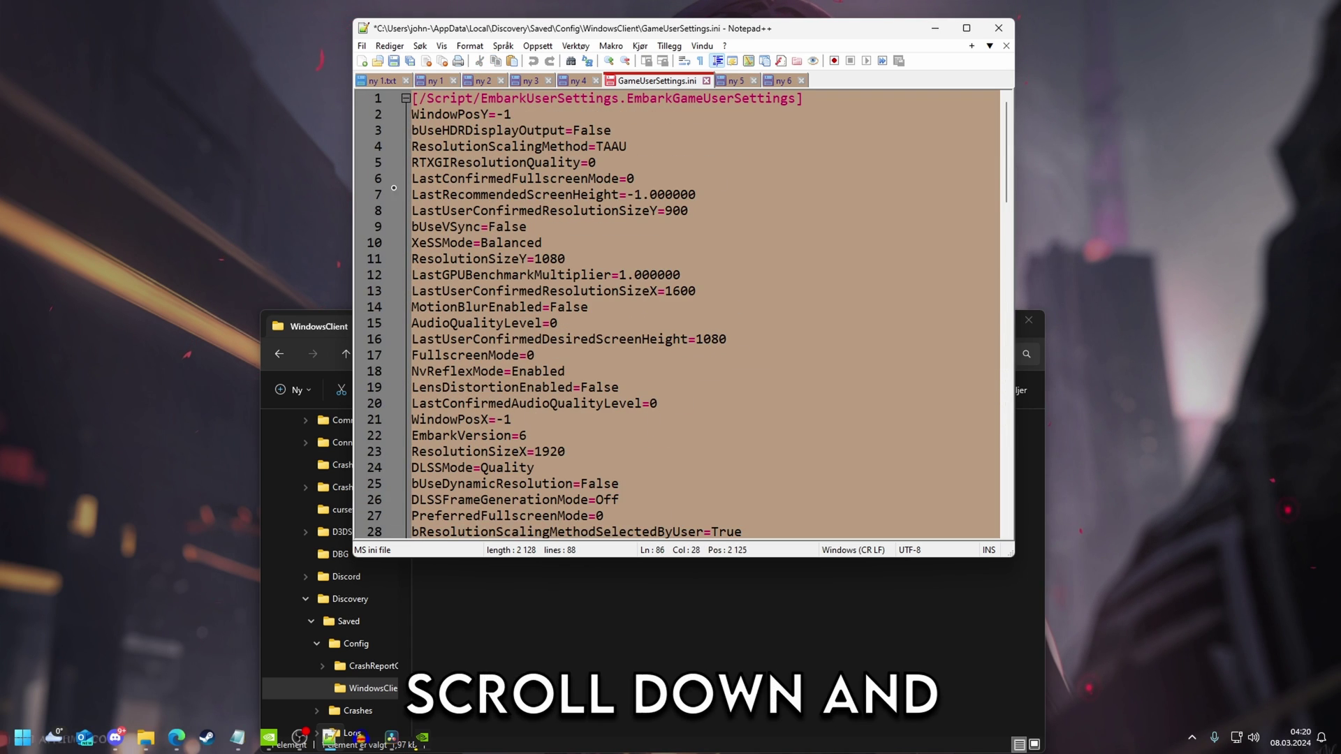
{"action": "scroll", "coordinate": [501, 377], "scroll_direction": "down", "scroll_amount": 20}
{"action": "scroll", "coordinate": [501, 380], "scroll_direction": "down", "scroll_amount": 4}
{"action": "scroll", "coordinate": [500, 380], "scroll_direction": "up", "scroll_amount": 3}
{"action": "left_click", "coordinate": [411, 341], "text": "shift"}
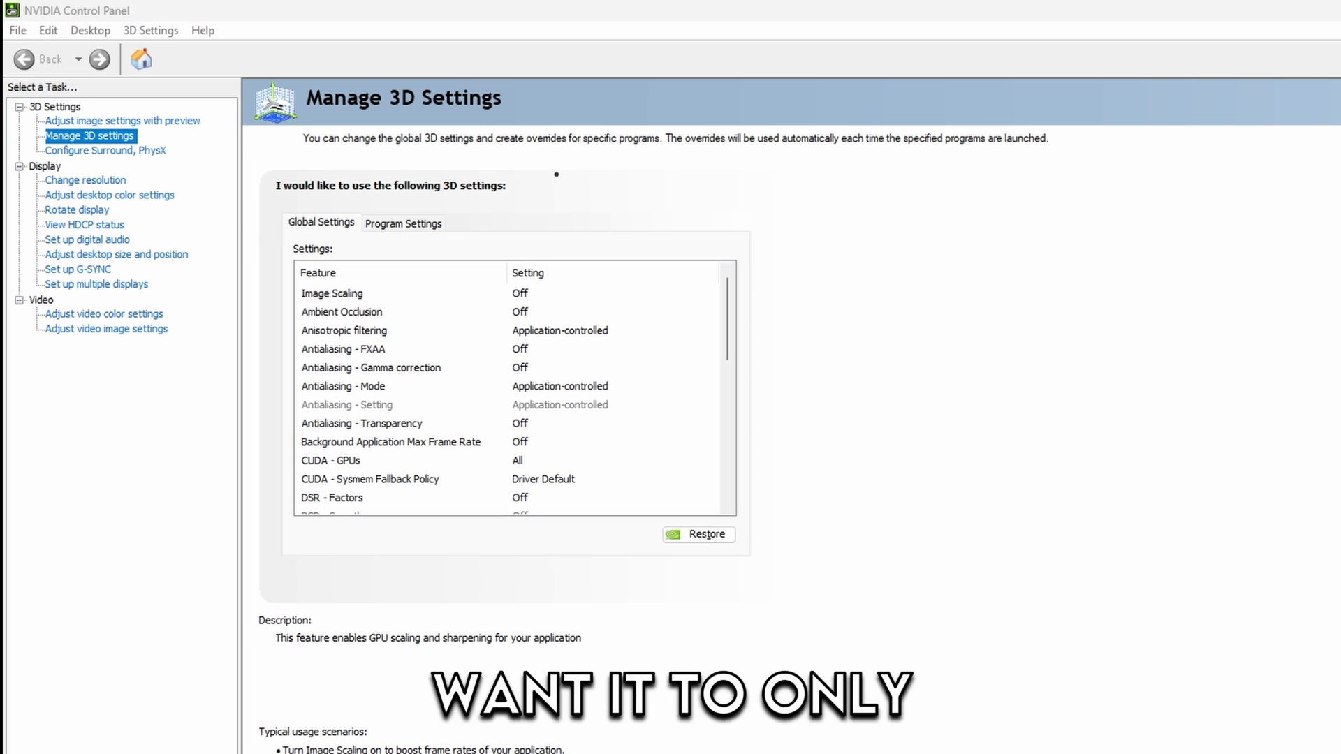
In NVIDIA Control Panel, look at the program-specific 3D settings for The Finals (discovery.exe)
{"action": "left_click", "coordinate": [404, 223]}
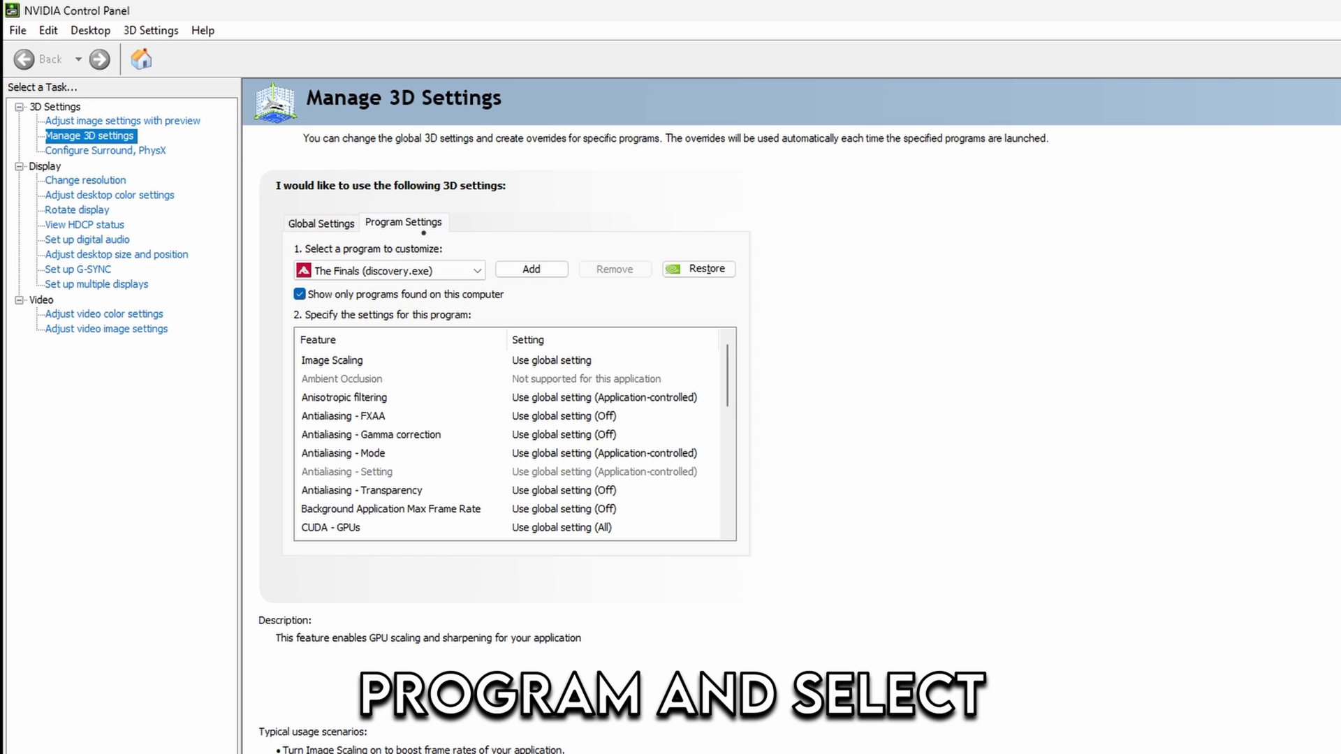
{"action": "left_click", "coordinate": [365, 276]}
{"action": "left_click", "coordinate": [366, 277]}
{"action": "left_click", "coordinate": [532, 269]}
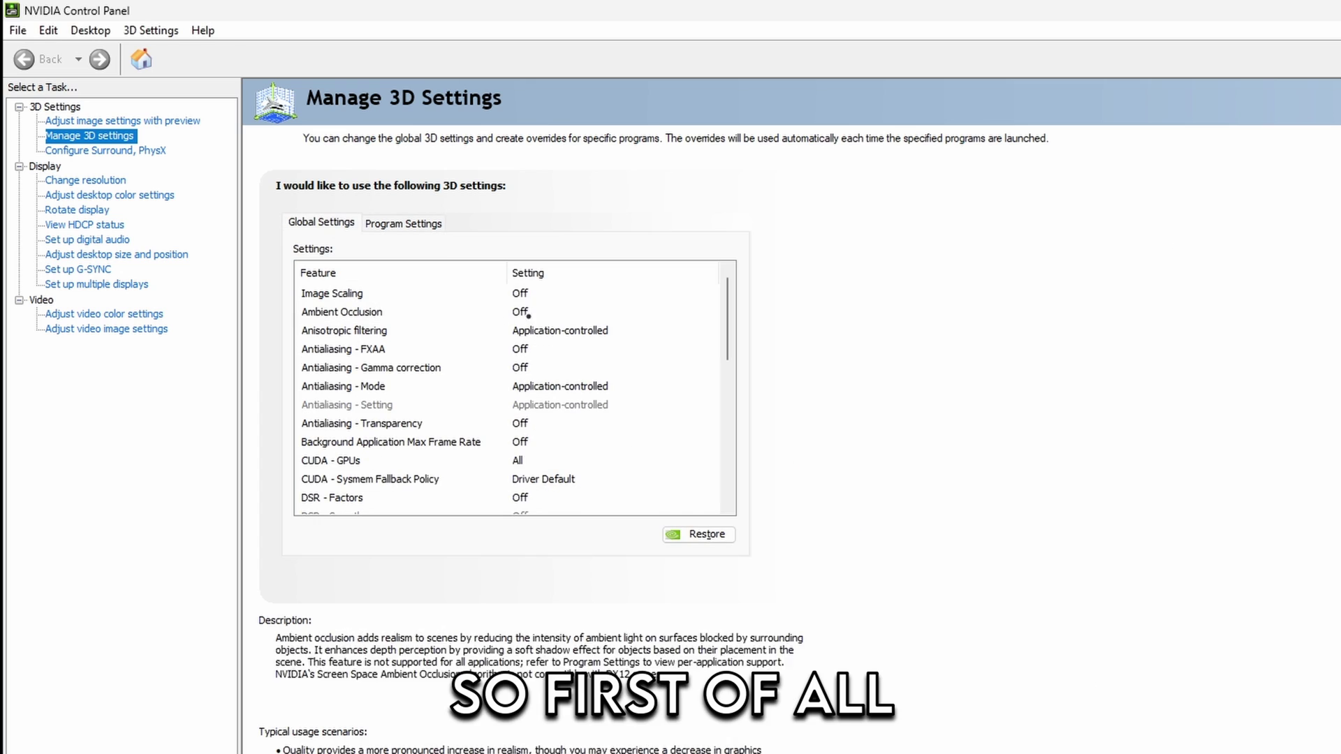
In the global 3D settings, set Image Scaling to Off and Anisotropic filtering to Application-controlled
{"action": "left_click", "coordinate": [517, 293]}
{"action": "left_click", "coordinate": [517, 294]}
{"action": "left_click", "coordinate": [505, 317]}
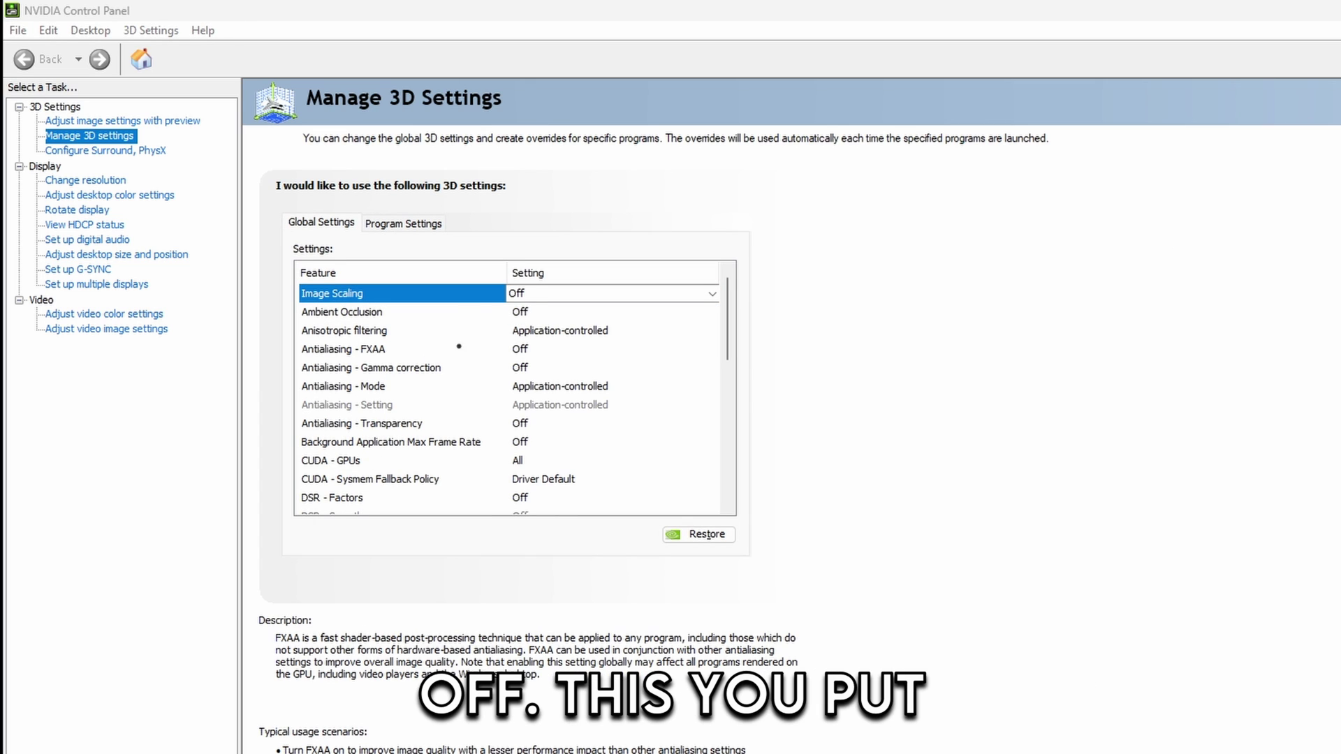
{"action": "left_click", "coordinate": [506, 331]}
{"action": "left_click", "coordinate": [506, 332]}
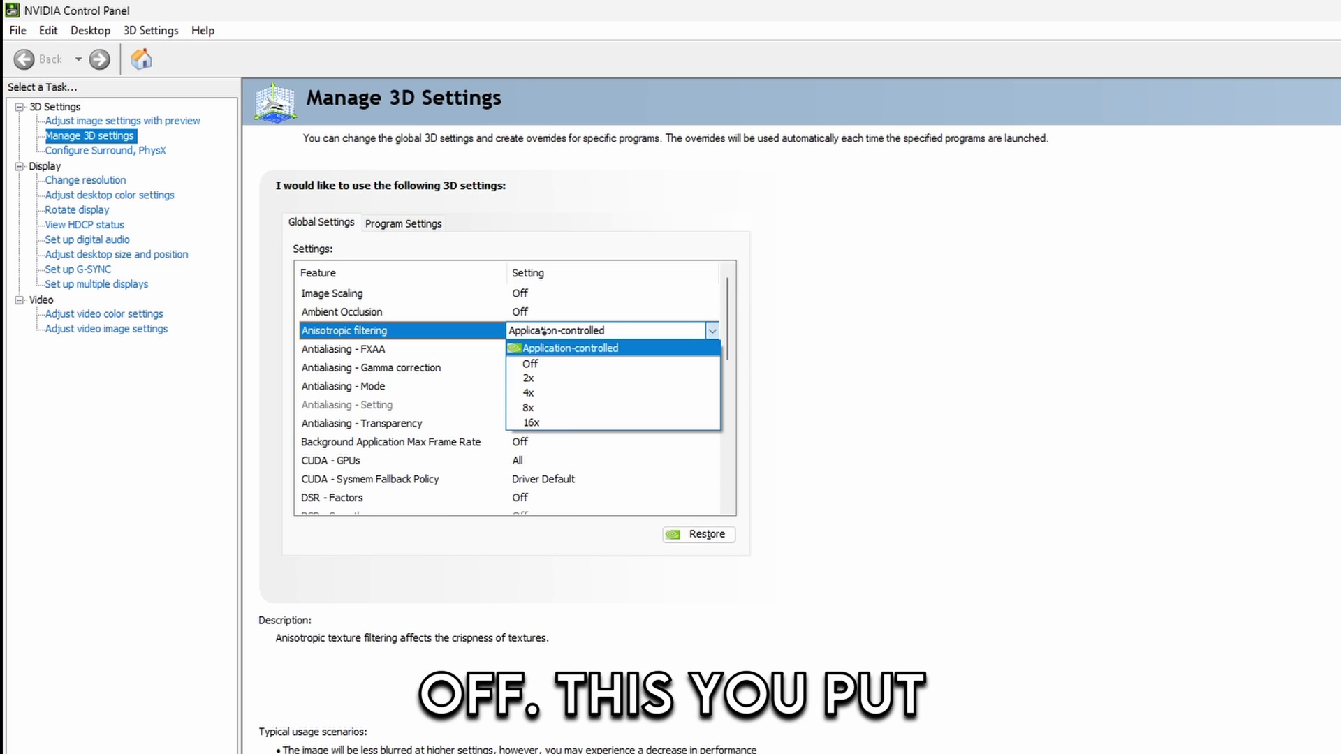
{"action": "left_click", "coordinate": [508, 350]}
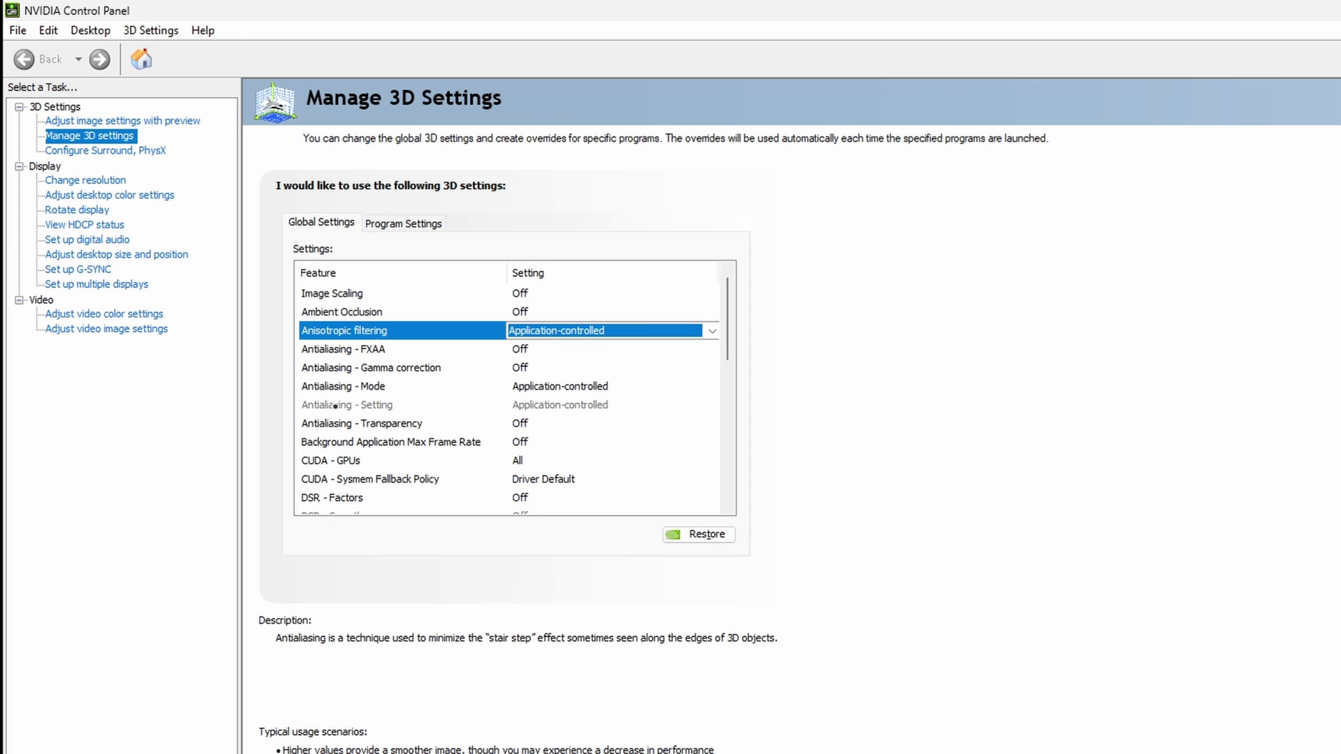
Set Low Latency Mode to Ultra and Max Frame Rate to Off in the global 3D settings
{"action": "scroll", "coordinate": [328, 405], "scroll_direction": "down", "scroll_amount": 1}
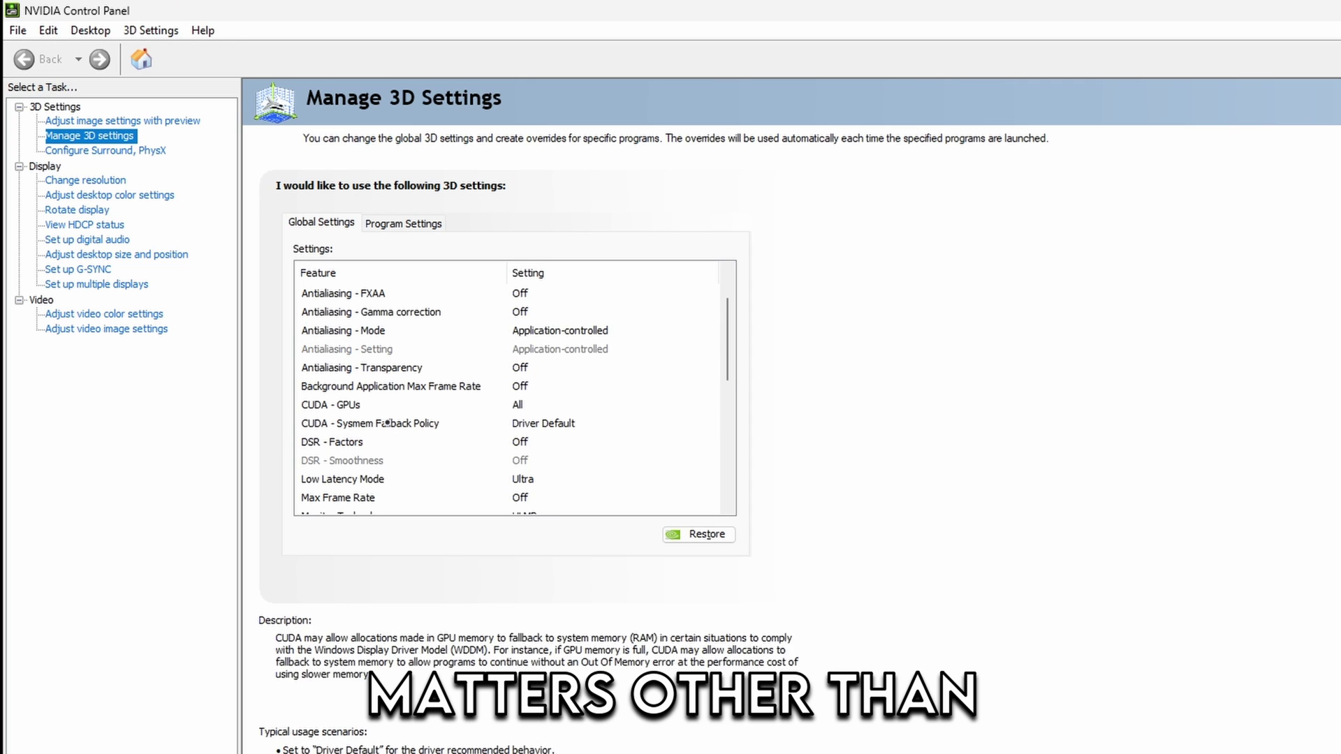
{"action": "scroll", "coordinate": [419, 436], "scroll_direction": "down", "scroll_amount": 1}
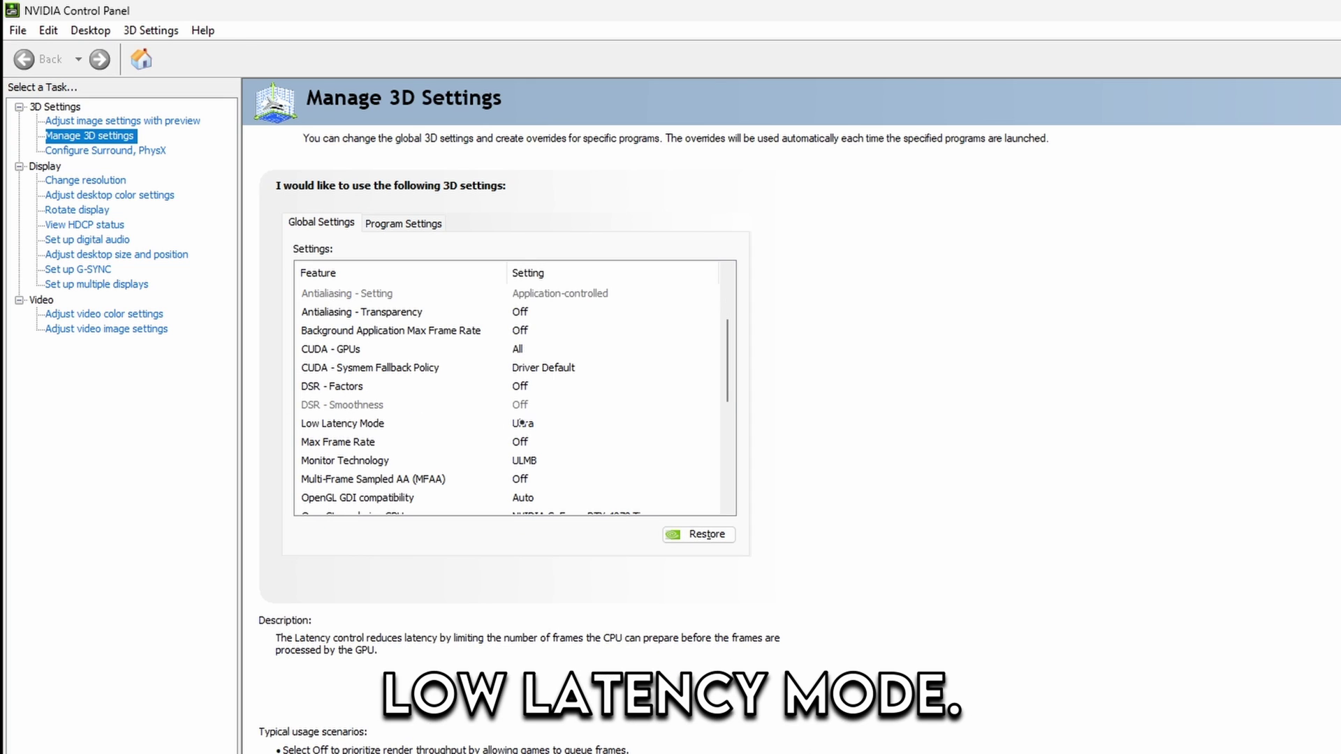
{"action": "left_click", "coordinate": [522, 422]}
{"action": "left_click", "coordinate": [531, 424]}
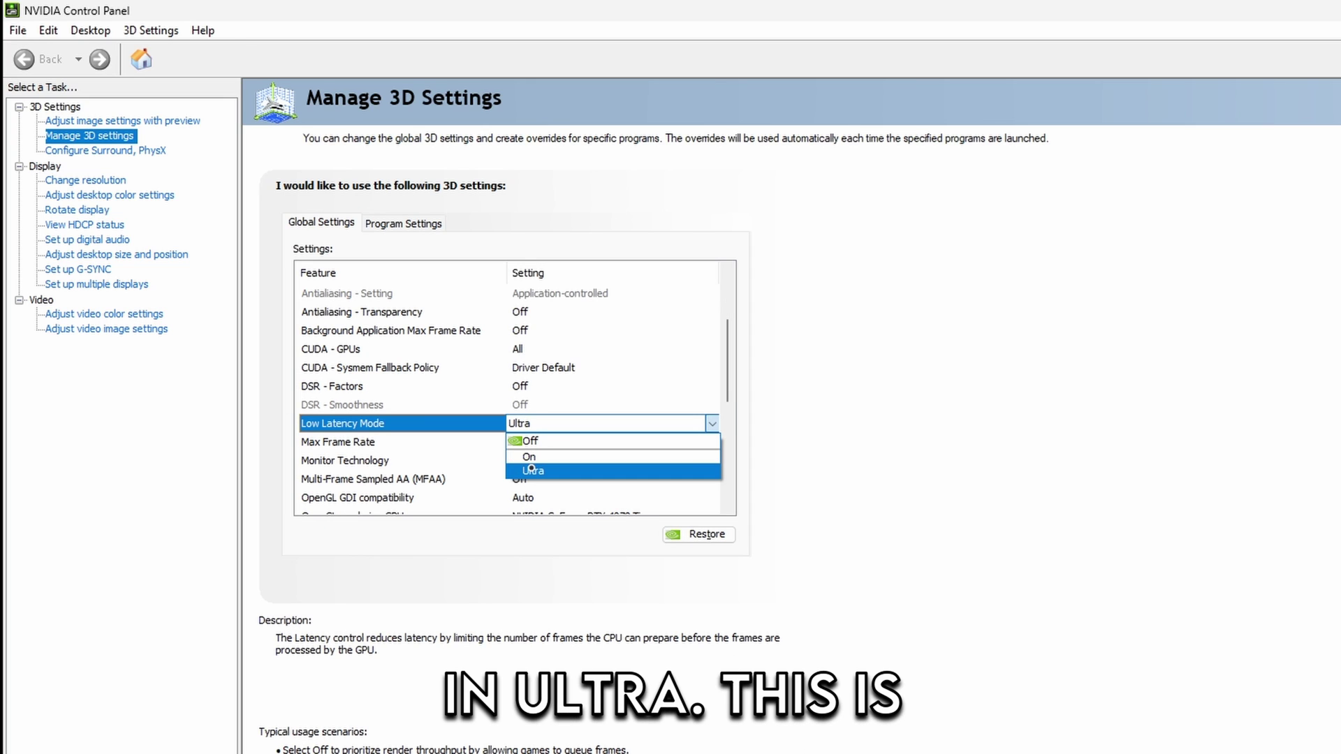
{"action": "left_click", "coordinate": [554, 425]}
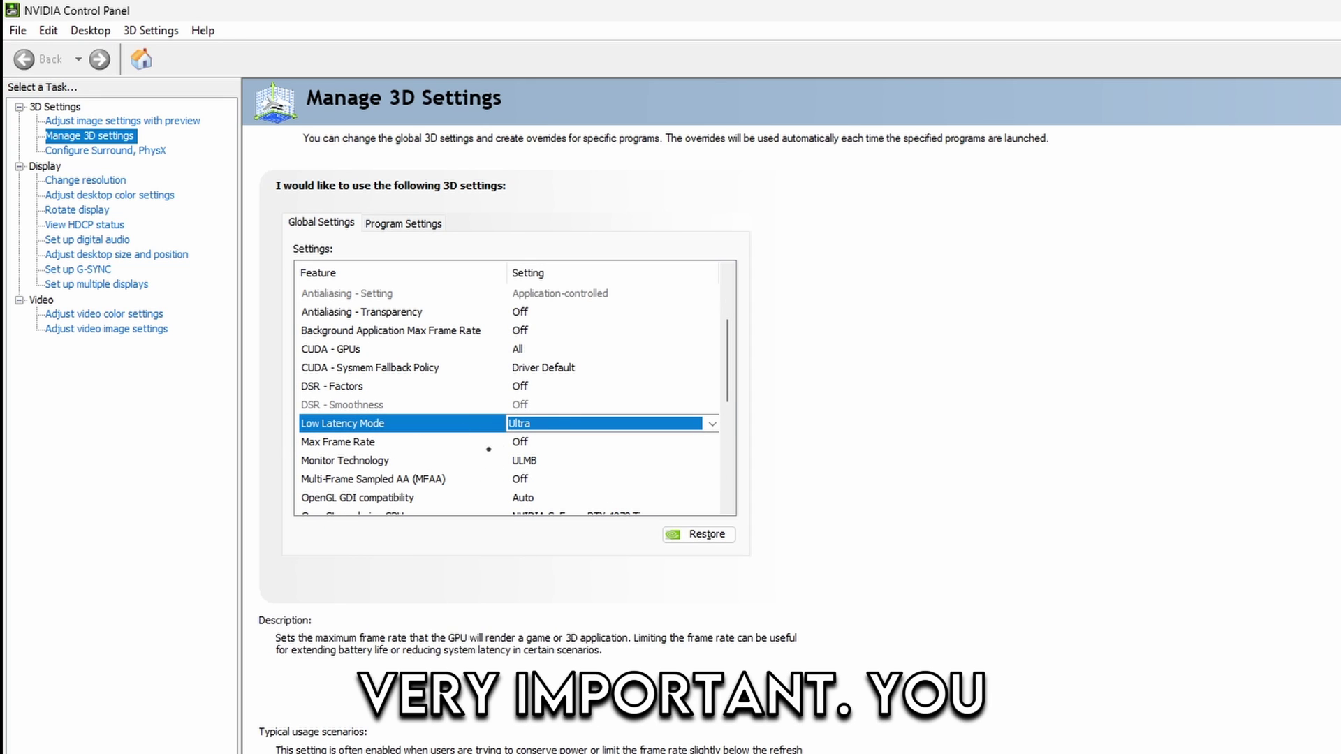
{"action": "left_click", "coordinate": [519, 441]}
{"action": "left_click", "coordinate": [520, 442]}
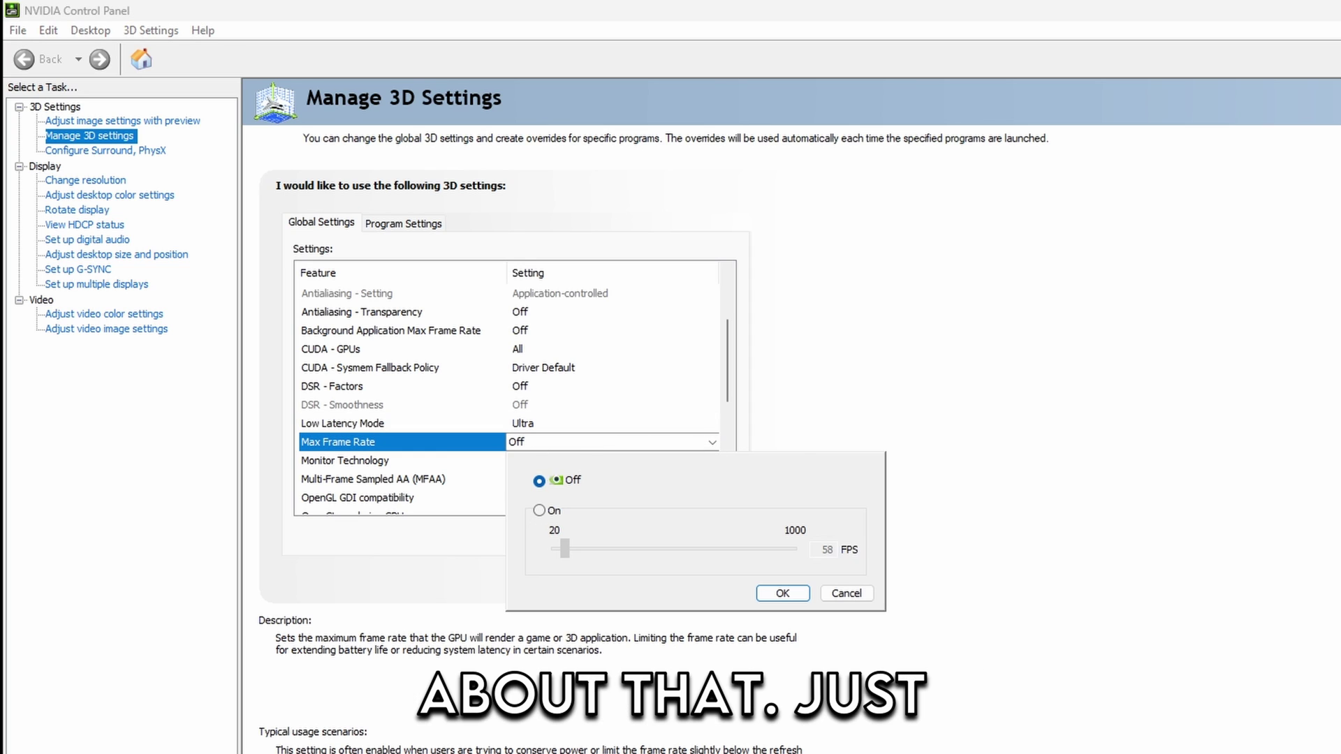
{"action": "left_click", "coordinate": [784, 593]}
Set Monitor Technology to ULMB and the OpenGL rendering GPU to NVIDIA GeForce RTX 4070 Ti
{"action": "scroll", "coordinate": [596, 404], "scroll_direction": "down", "scroll_amount": 1}
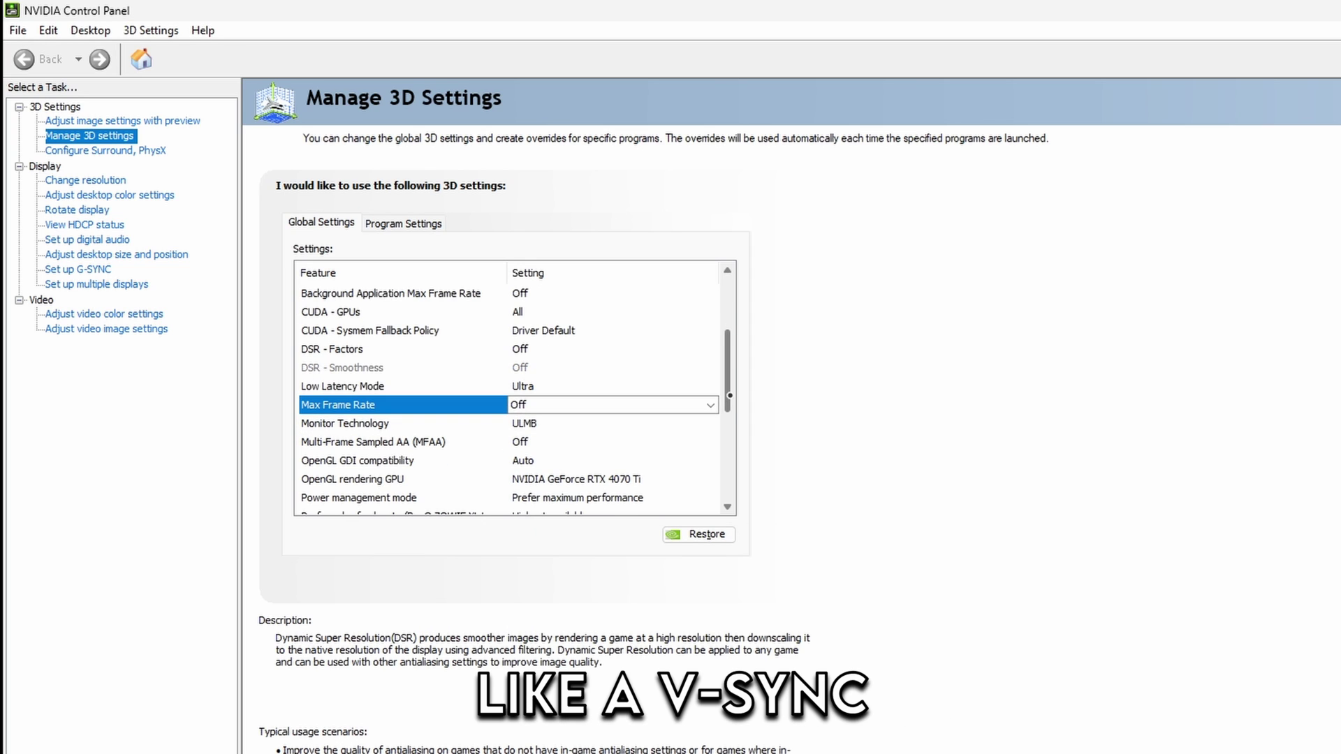
{"action": "left_click", "coordinate": [553, 424]}
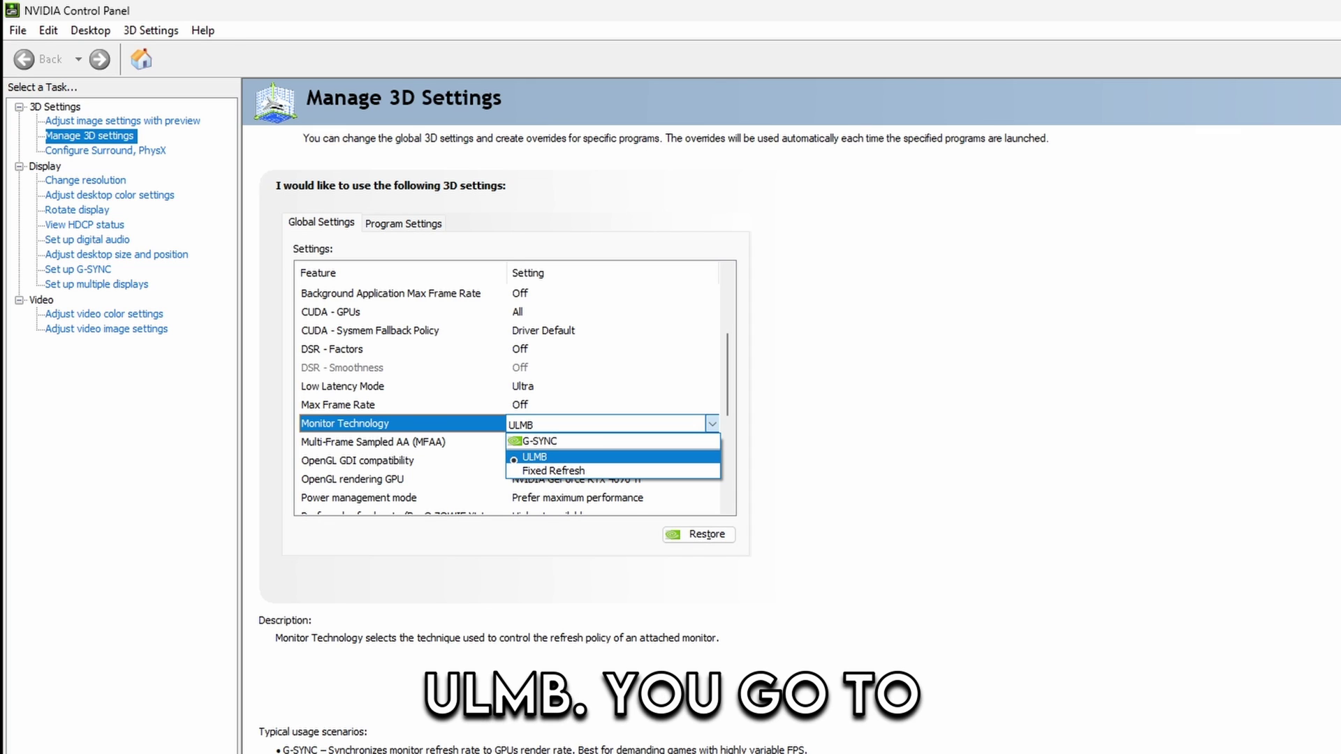
{"action": "left_click", "coordinate": [536, 458]}
{"action": "scroll", "coordinate": [494, 442], "scroll_direction": "down", "scroll_amount": 1}
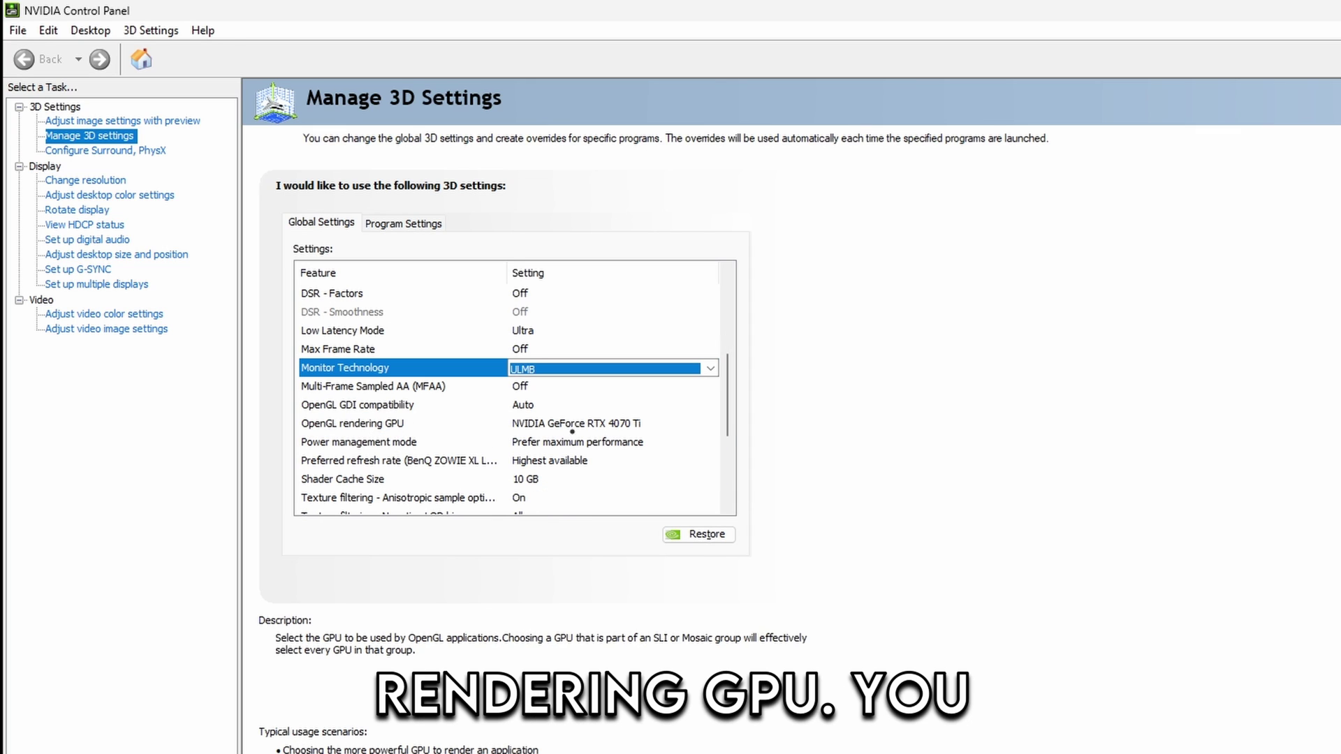
{"action": "left_click", "coordinate": [541, 423]}
{"action": "left_click", "coordinate": [542, 423]}
{"action": "left_click", "coordinate": [552, 454]}
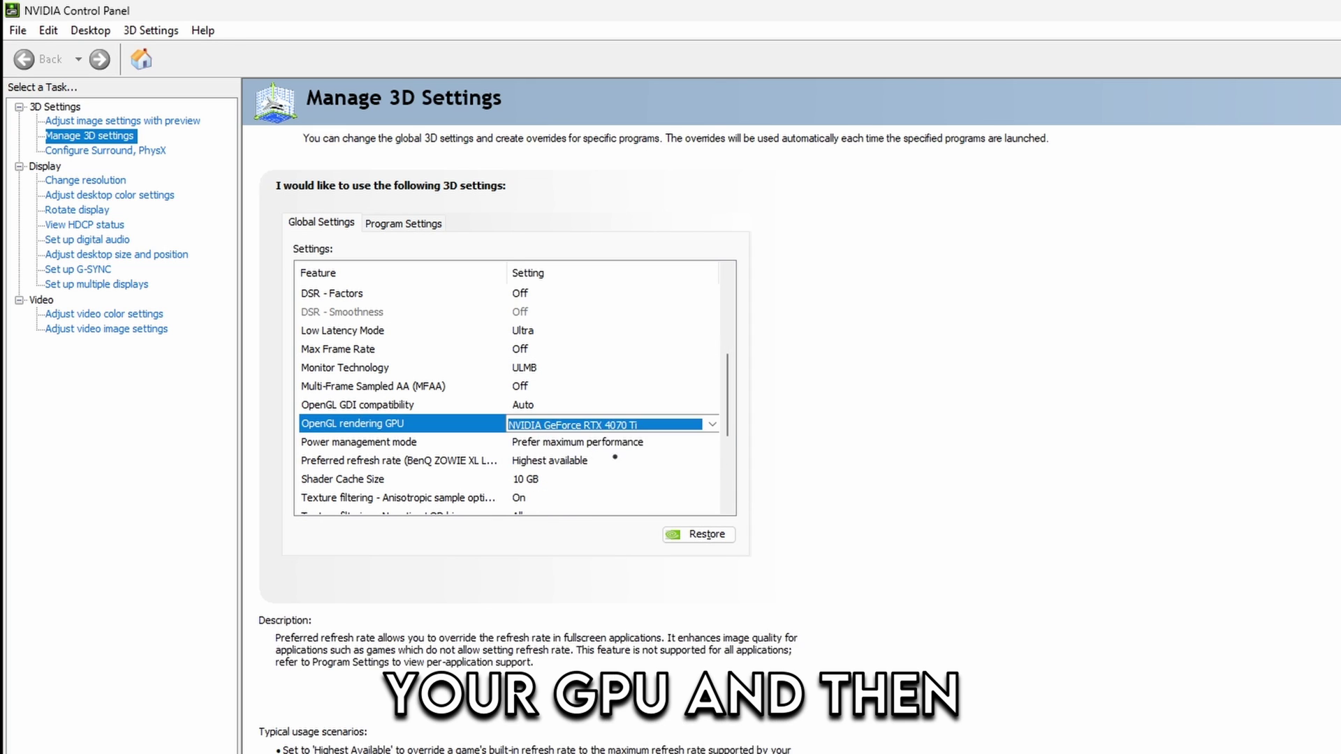
Set Power management mode to Prefer maximum performance and the BenQ ZOWIE monitor's preferred refresh rate to Highest available
{"action": "scroll", "coordinate": [675, 411], "scroll_direction": "down", "scroll_amount": 1}
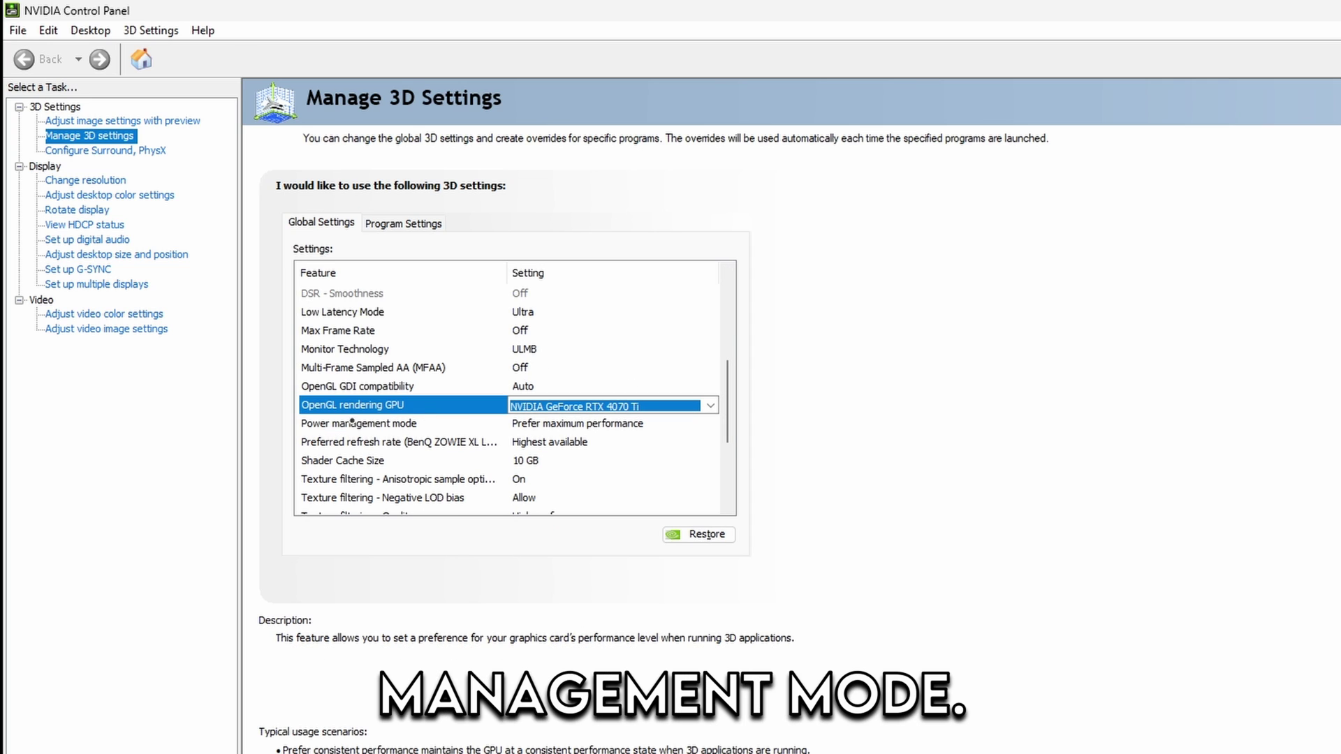
{"action": "left_click", "coordinate": [567, 424]}
{"action": "left_click", "coordinate": [567, 425]}
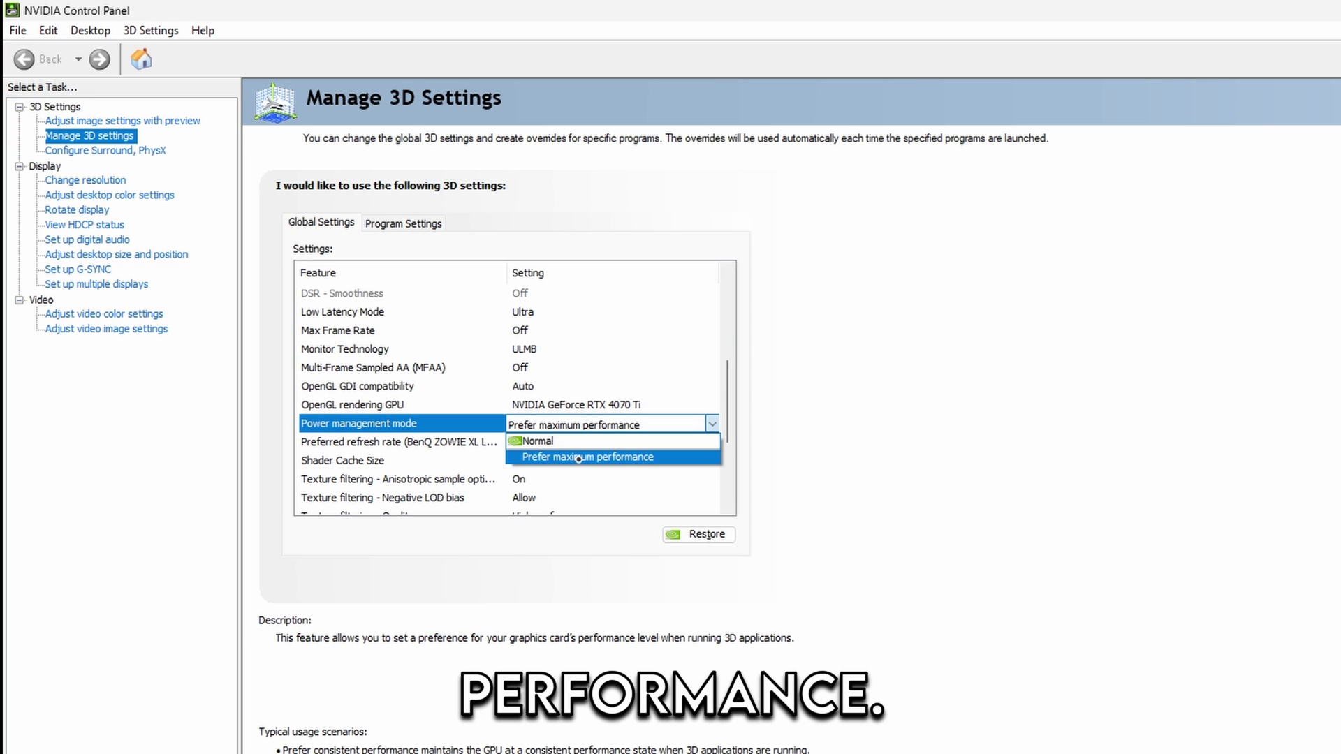
{"action": "left_click", "coordinate": [573, 457]}
{"action": "left_click", "coordinate": [704, 442]}
{"action": "left_click", "coordinate": [704, 442]}
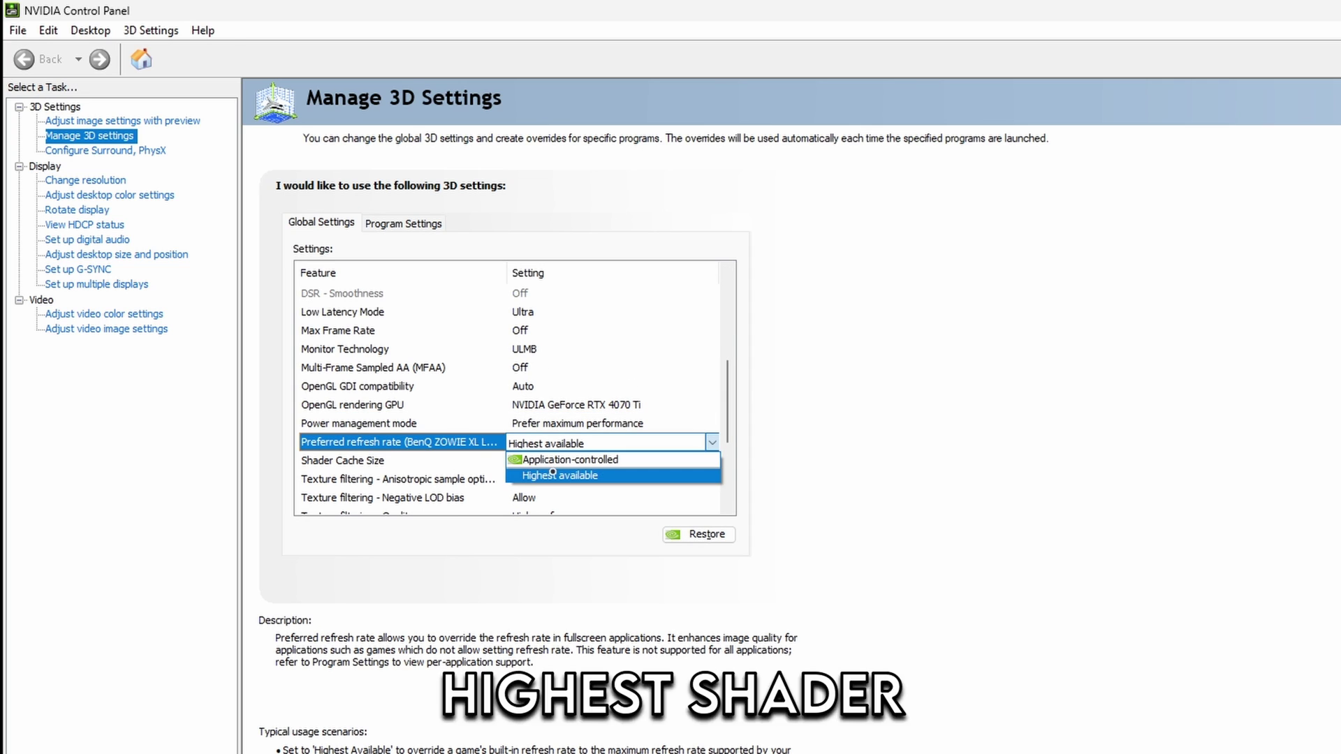
{"action": "left_click", "coordinate": [554, 475]}
Set Shader Cache Size to 10 GB and the texture filtering anisotropic sample optimization to On, and review the remaining global 3D settings
{"action": "left_click", "coordinate": [553, 462]}
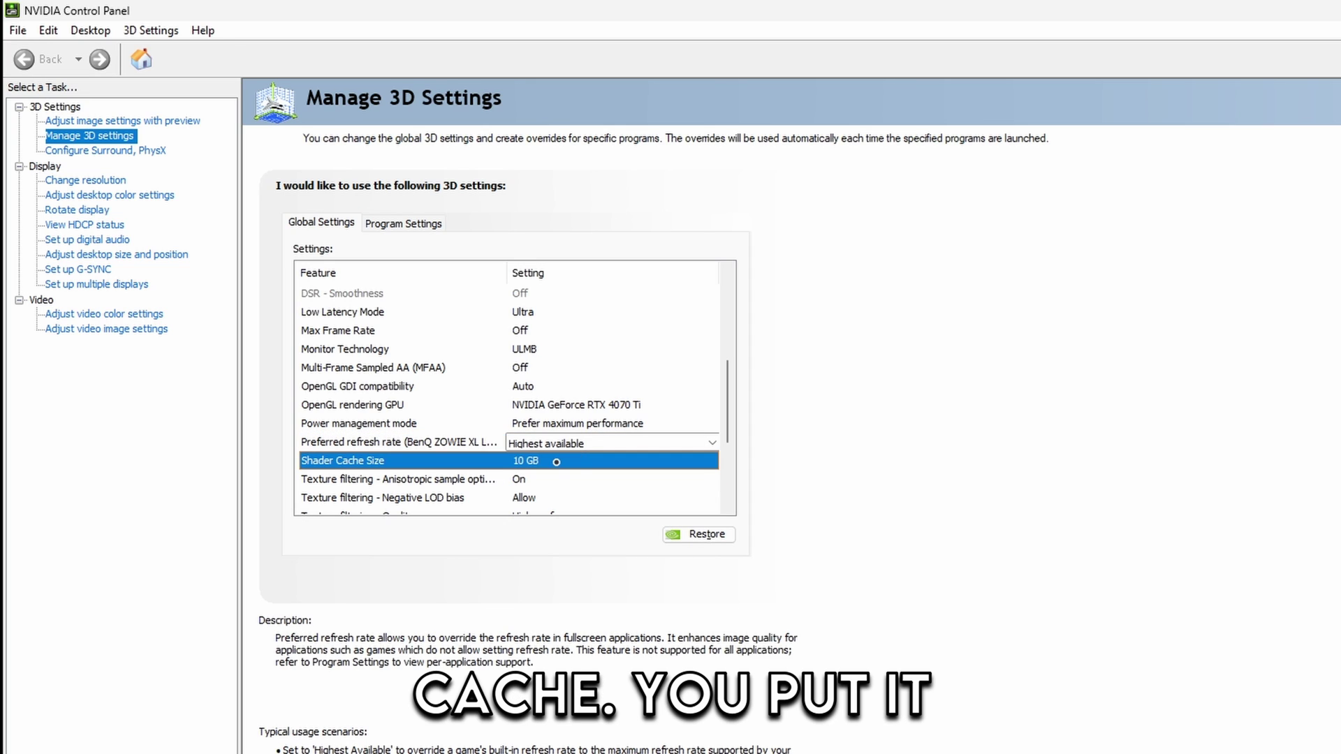
{"action": "left_click", "coordinate": [552, 464]}
{"action": "left_click", "coordinate": [538, 582]}
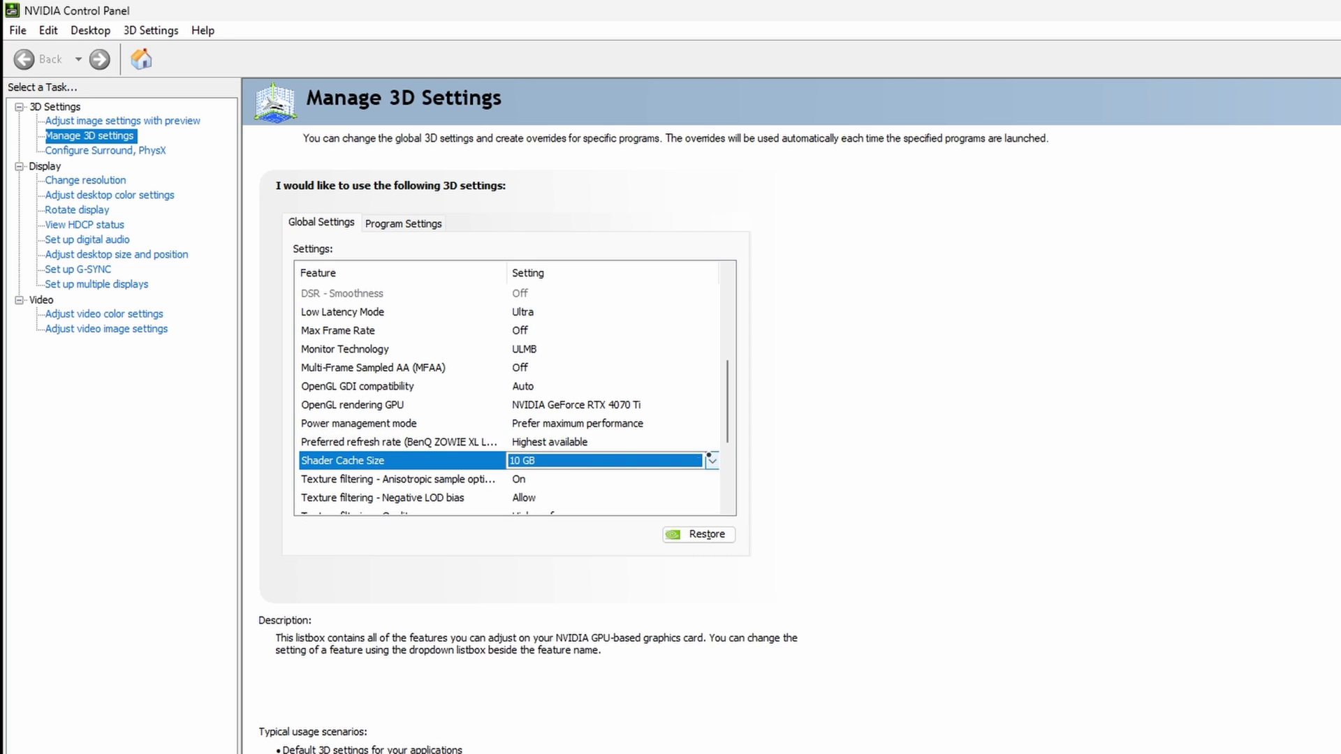
{"action": "scroll", "coordinate": [527, 425], "scroll_direction": "down", "scroll_amount": 1}
{"action": "left_click", "coordinate": [528, 425]}
{"action": "left_click", "coordinate": [528, 425]}
{"action": "left_click", "coordinate": [527, 456]}
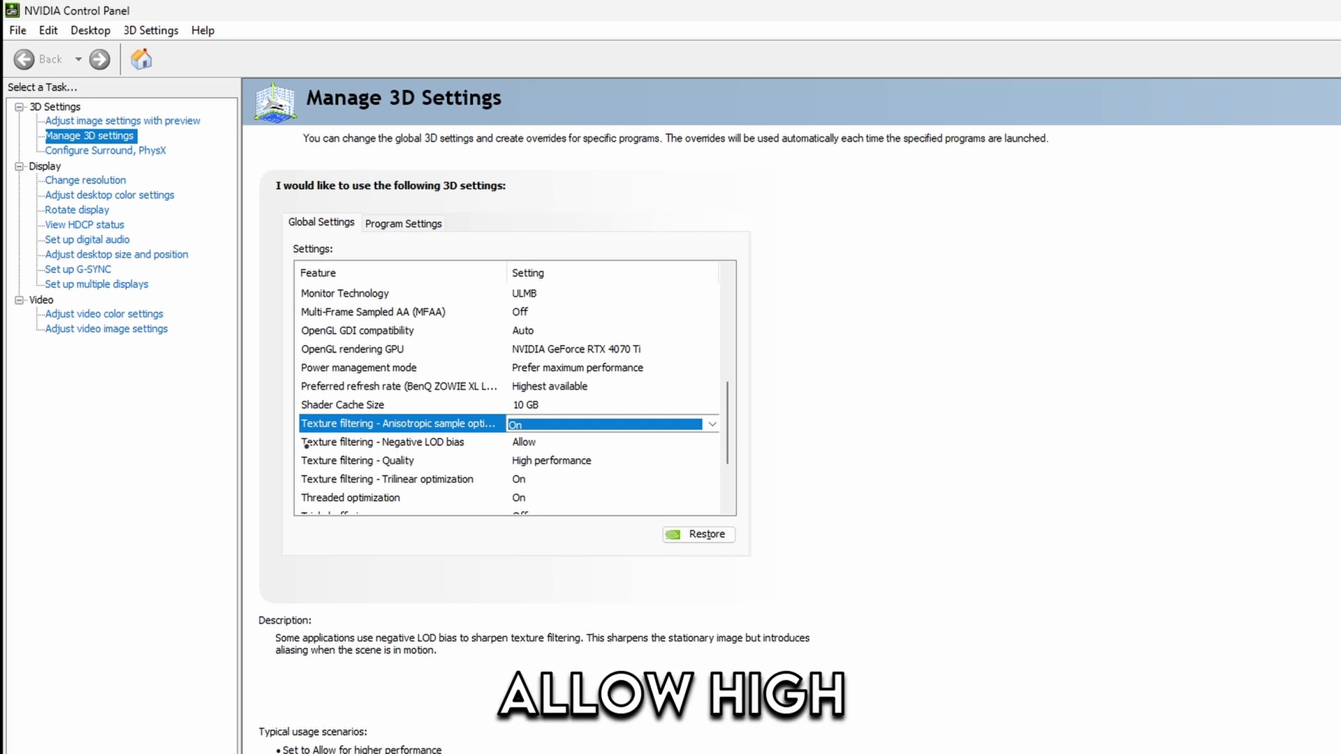
{"action": "scroll", "coordinate": [489, 444], "scroll_direction": "down", "scroll_amount": 1}
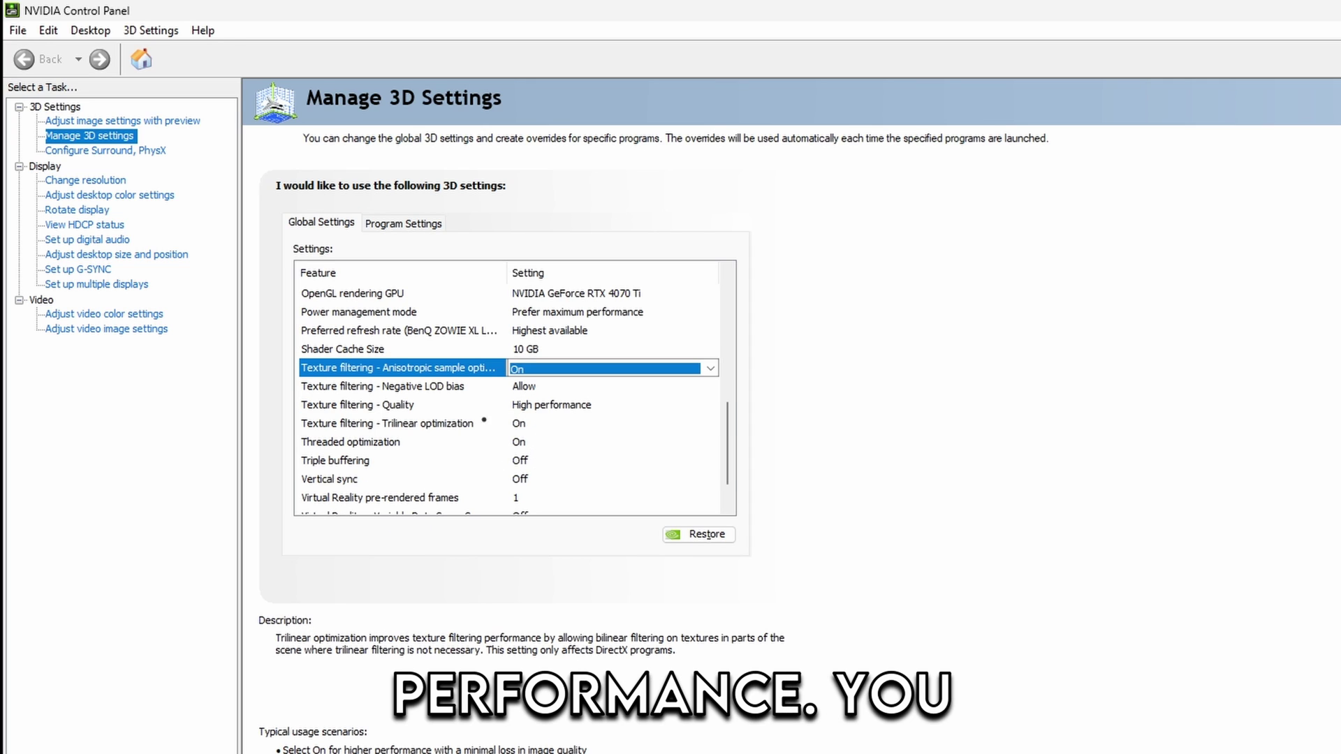
{"action": "scroll", "coordinate": [446, 445], "scroll_direction": "down", "scroll_amount": 1}
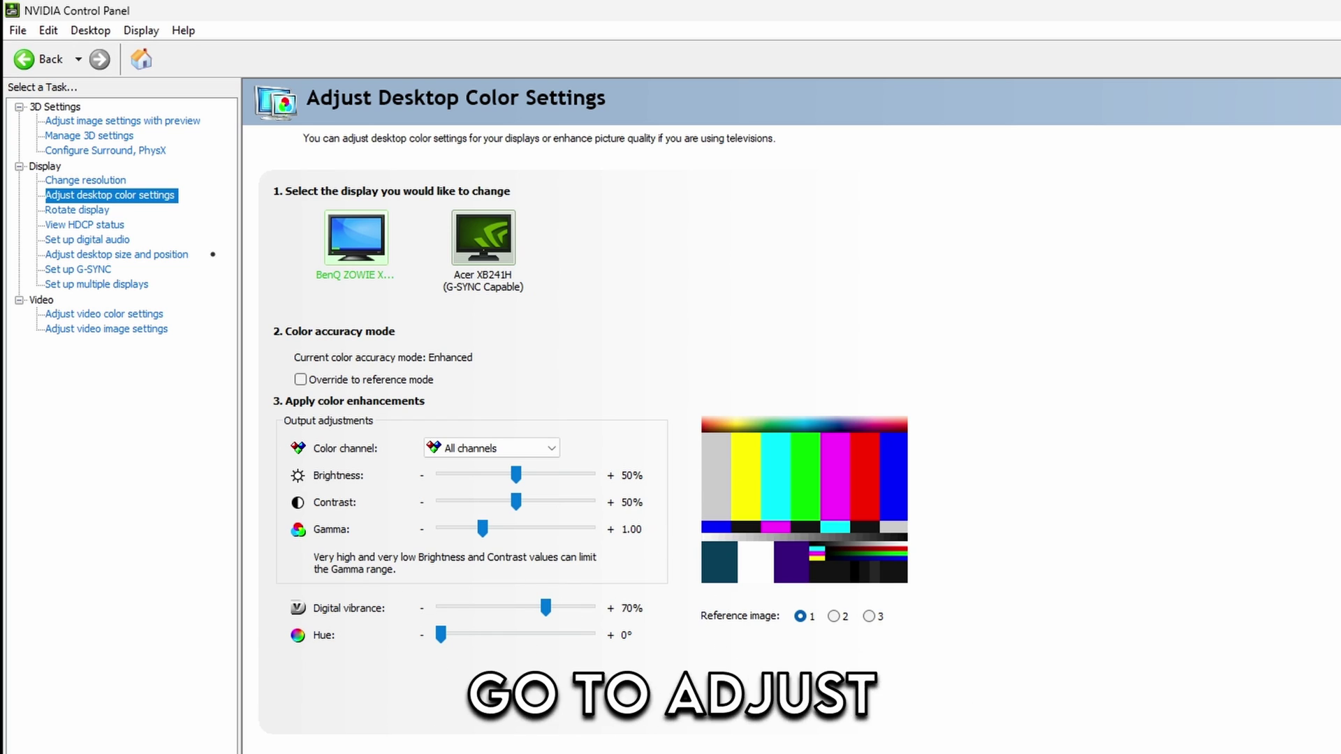
Set the BenQ ZOWIE monitor's desktop scaling to be performed on Display, and check the available preview resolutions
{"action": "left_click", "coordinate": [189, 255]}
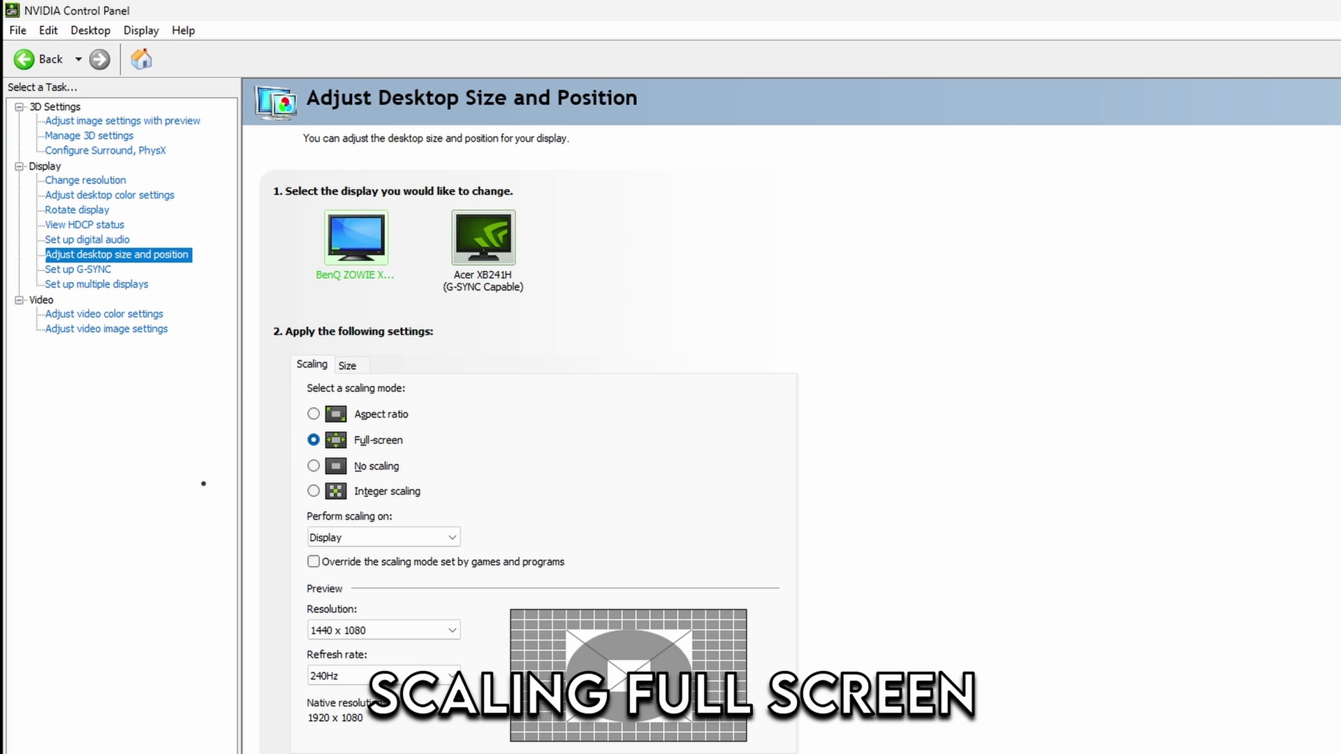
{"action": "key", "text": "alt+Down"}
{"action": "key", "text": "Return"}
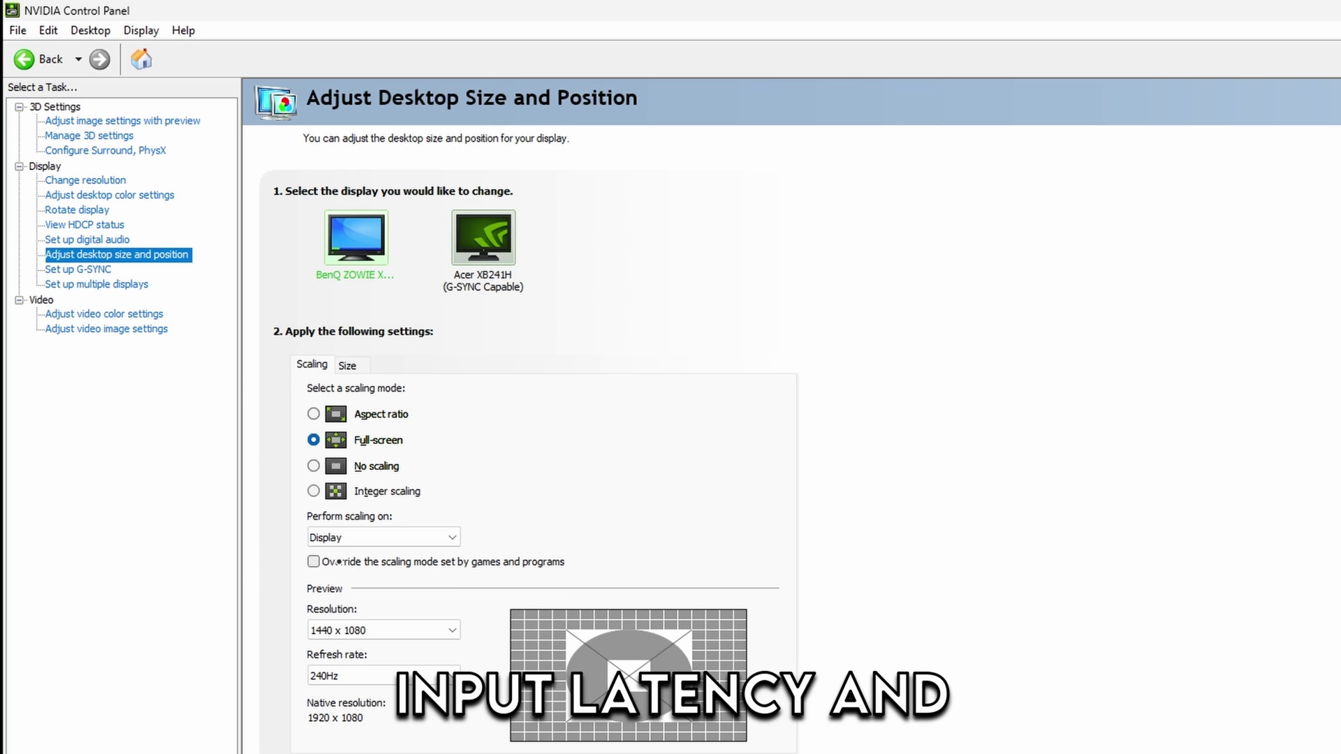
{"action": "left_click", "coordinate": [343, 630]}
{"action": "left_click", "coordinate": [344, 630]}
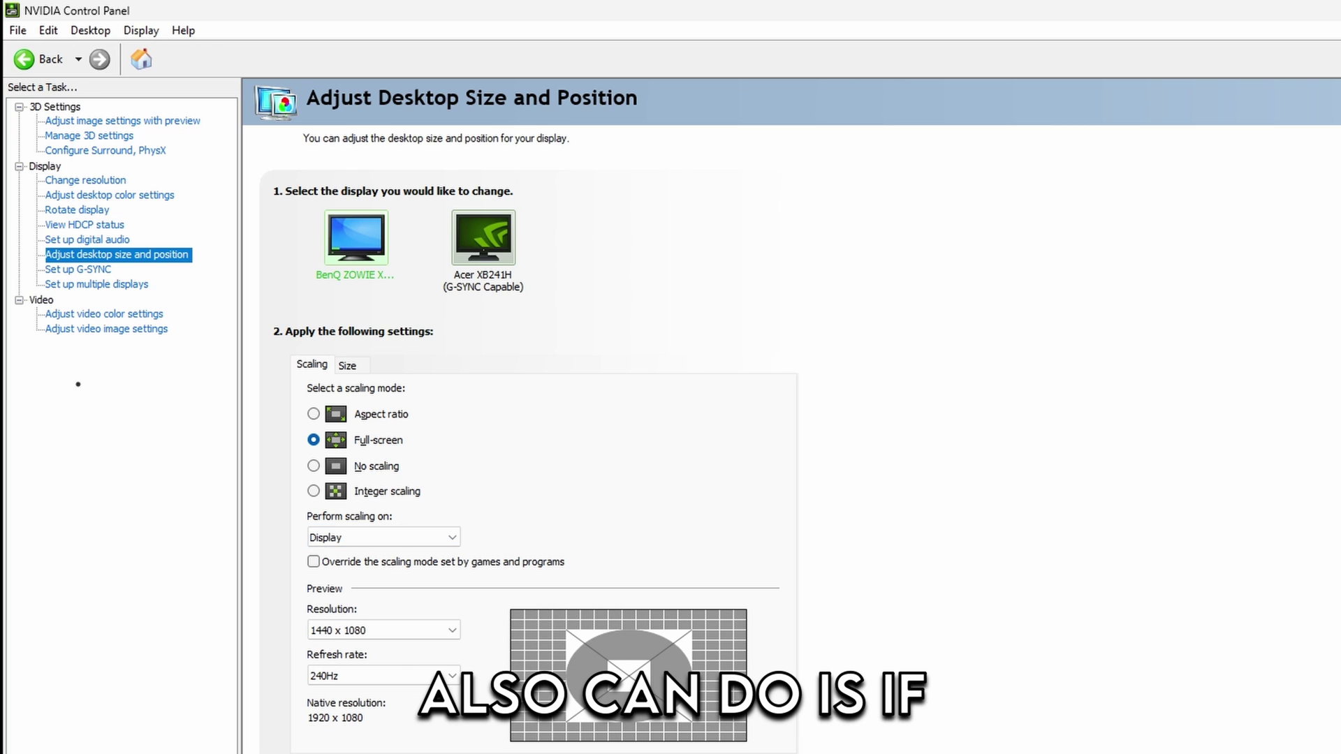
Set the video color adjustments to use the NVIDIA settings with the dynamic range at Full (0-255)
{"action": "left_click", "coordinate": [96, 314]}
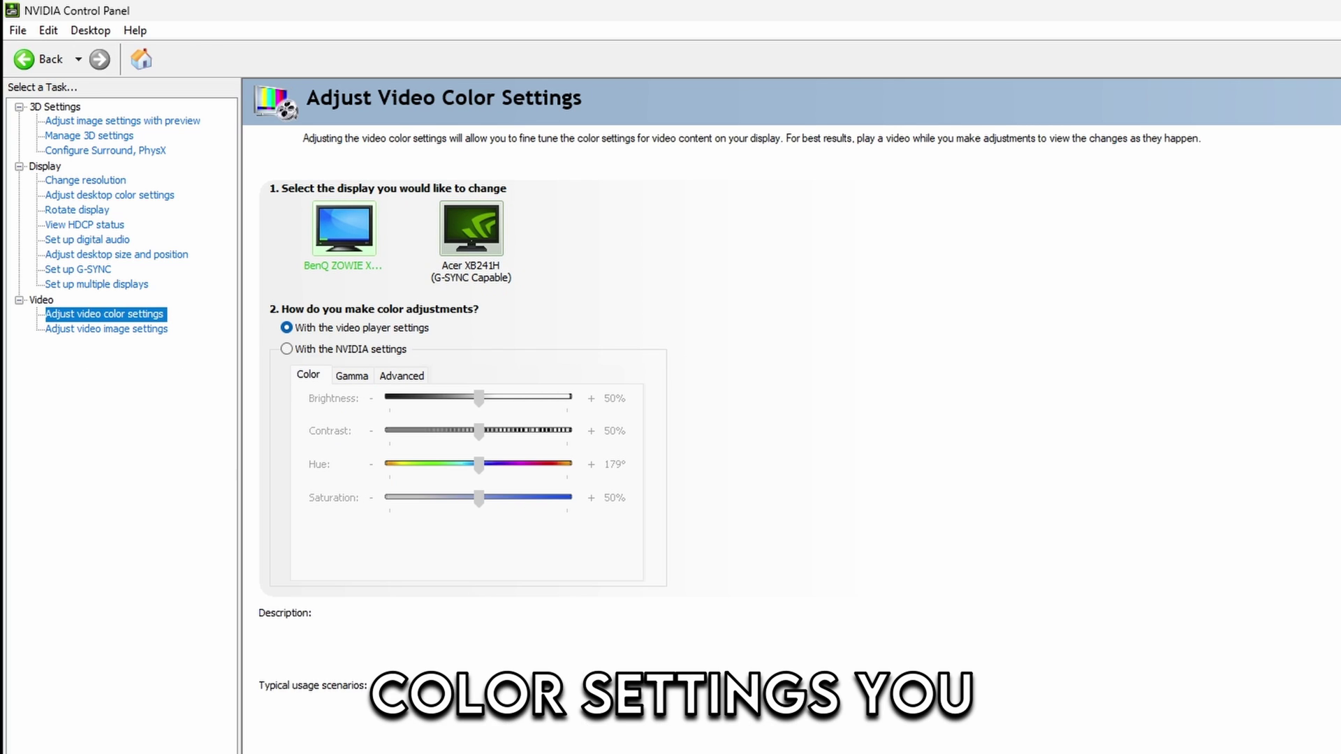
{"action": "left_click", "coordinate": [287, 349]}
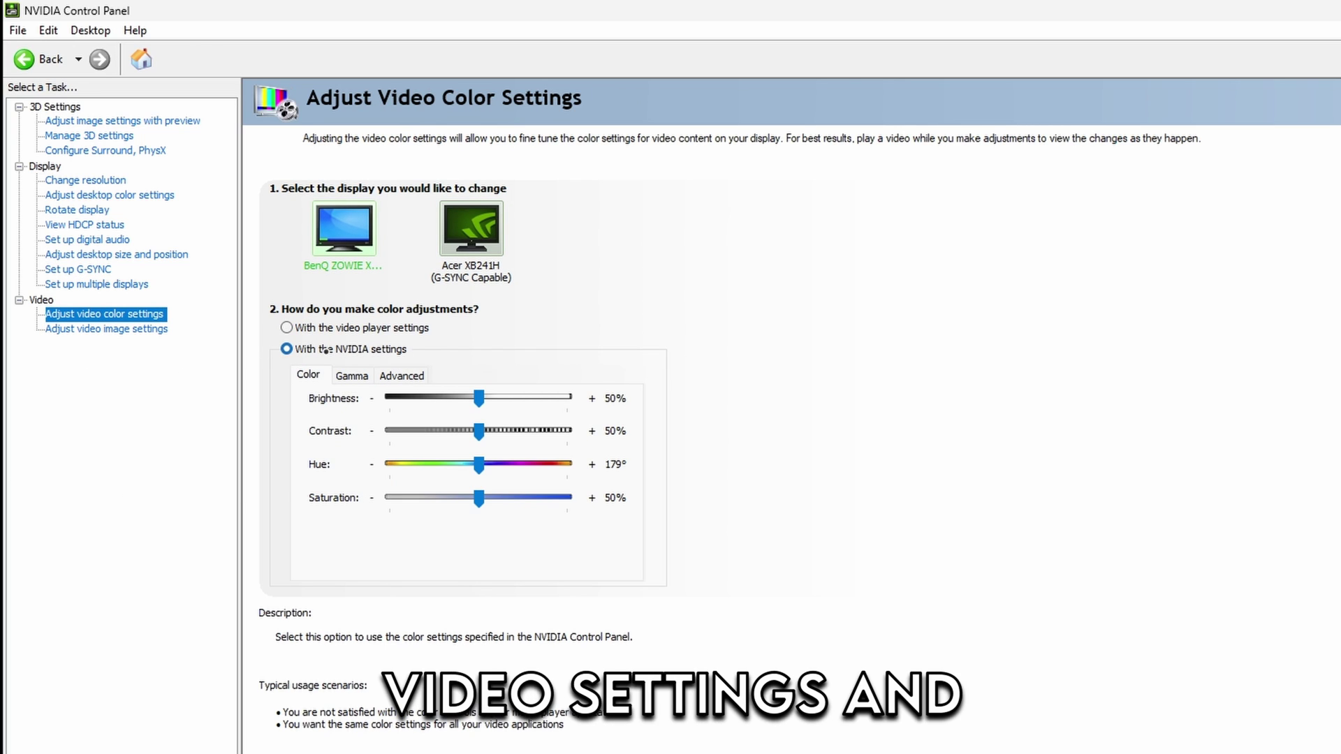
{"action": "left_click", "coordinate": [402, 375]}
{"action": "left_click", "coordinate": [442, 410]}
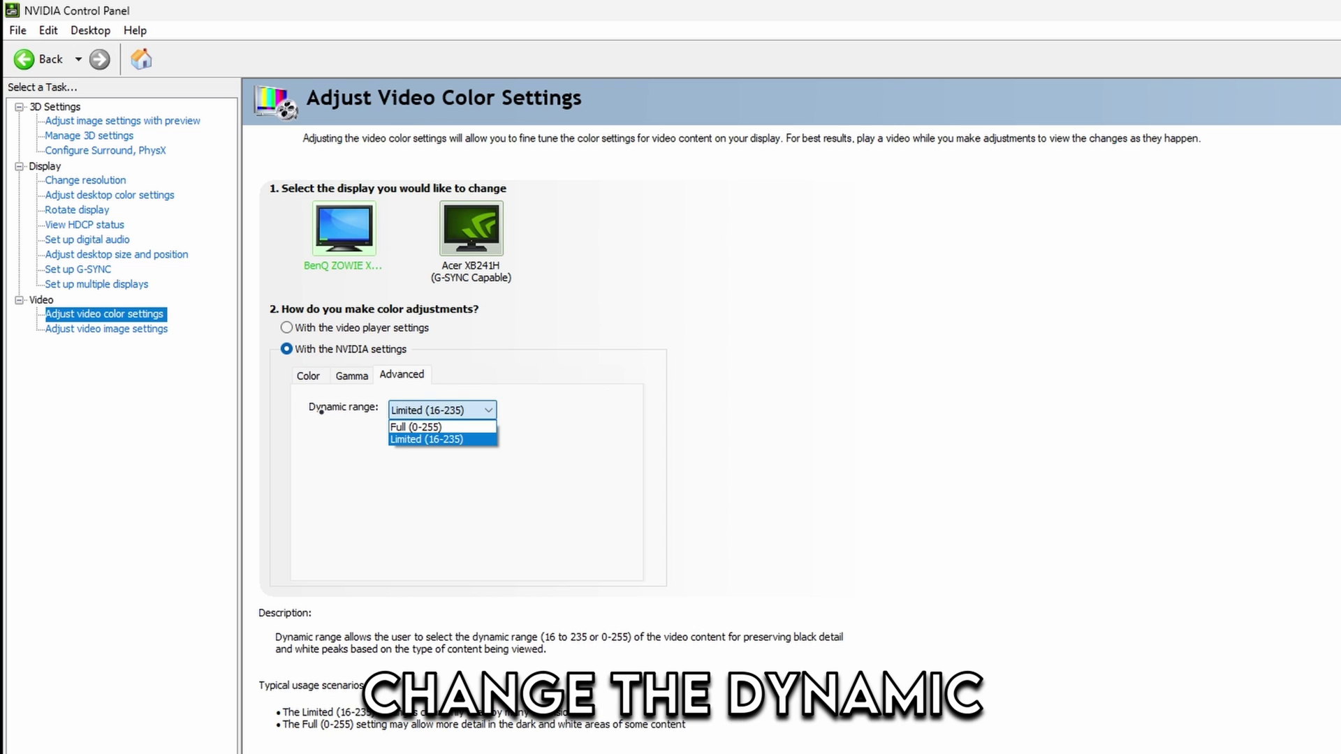
{"action": "key", "text": "Up"}
{"action": "key", "text": "Return"}
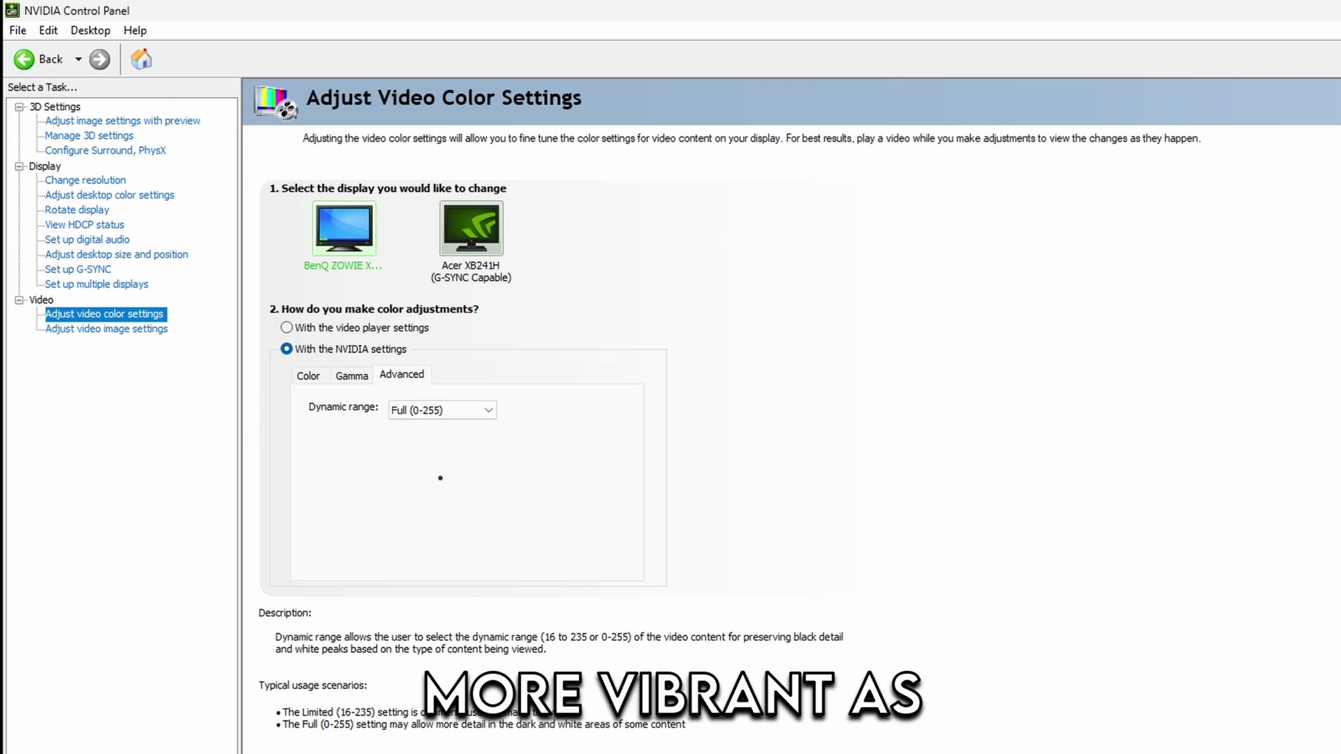
{"action": "left_click", "coordinate": [999, 548]}
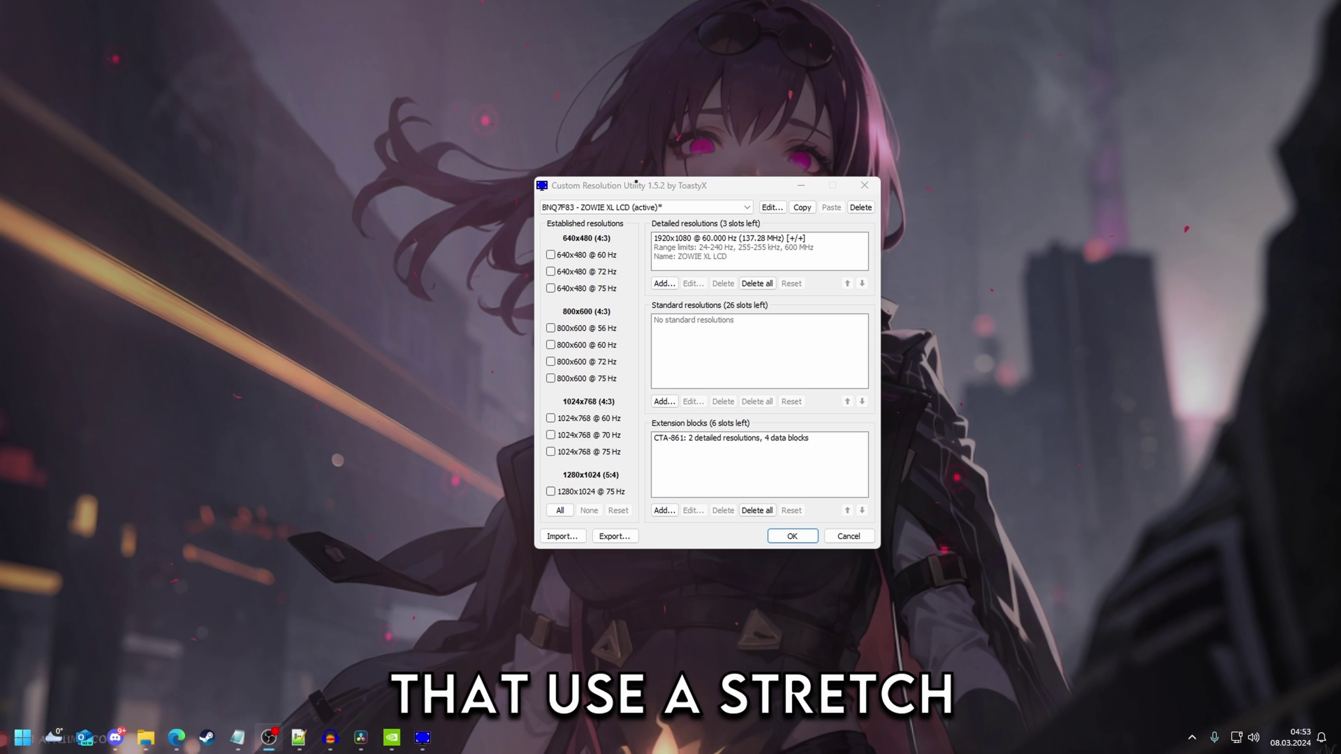
In Custom Resolution Utility, open the ZOWIE monitor's CTA-861 extension block and place its window beside the main one
{"action": "double_click", "coordinate": [703, 433]}
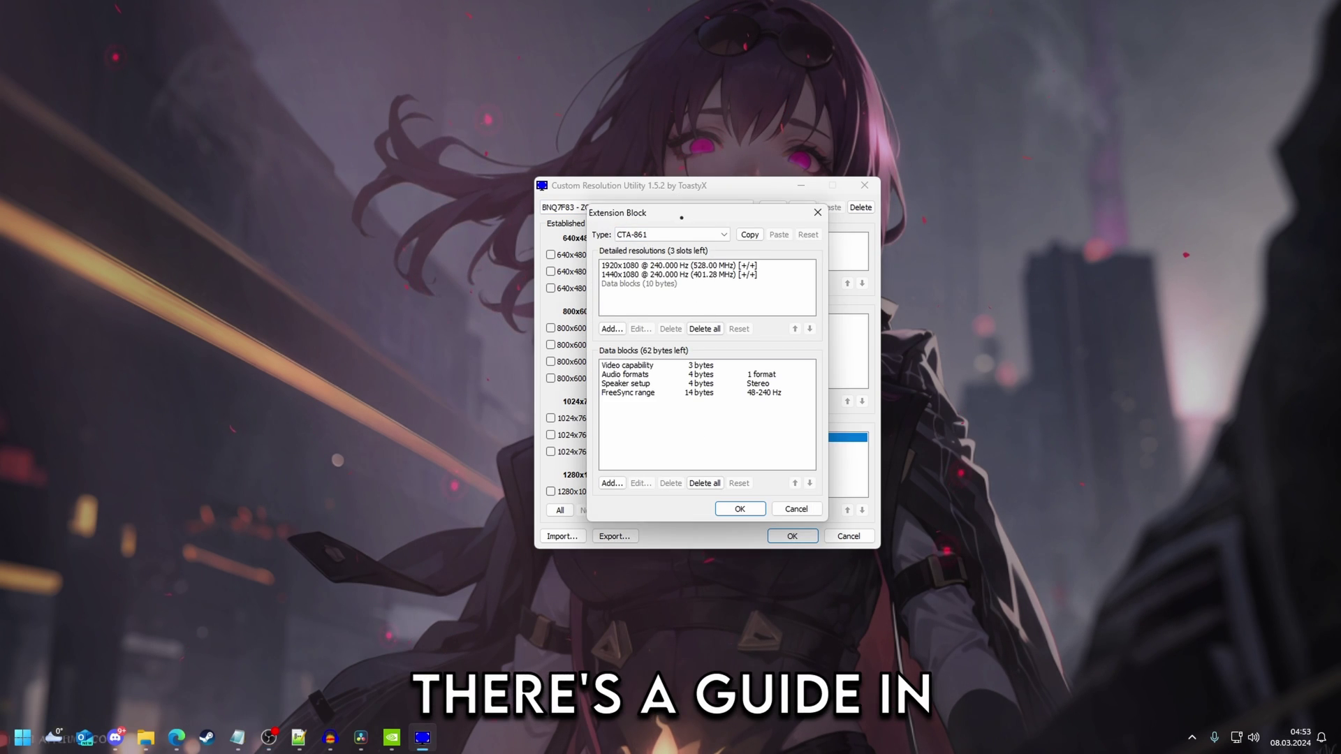
{"action": "left_click_drag", "start_coordinate": [683, 217], "coordinate": [387, 191]}
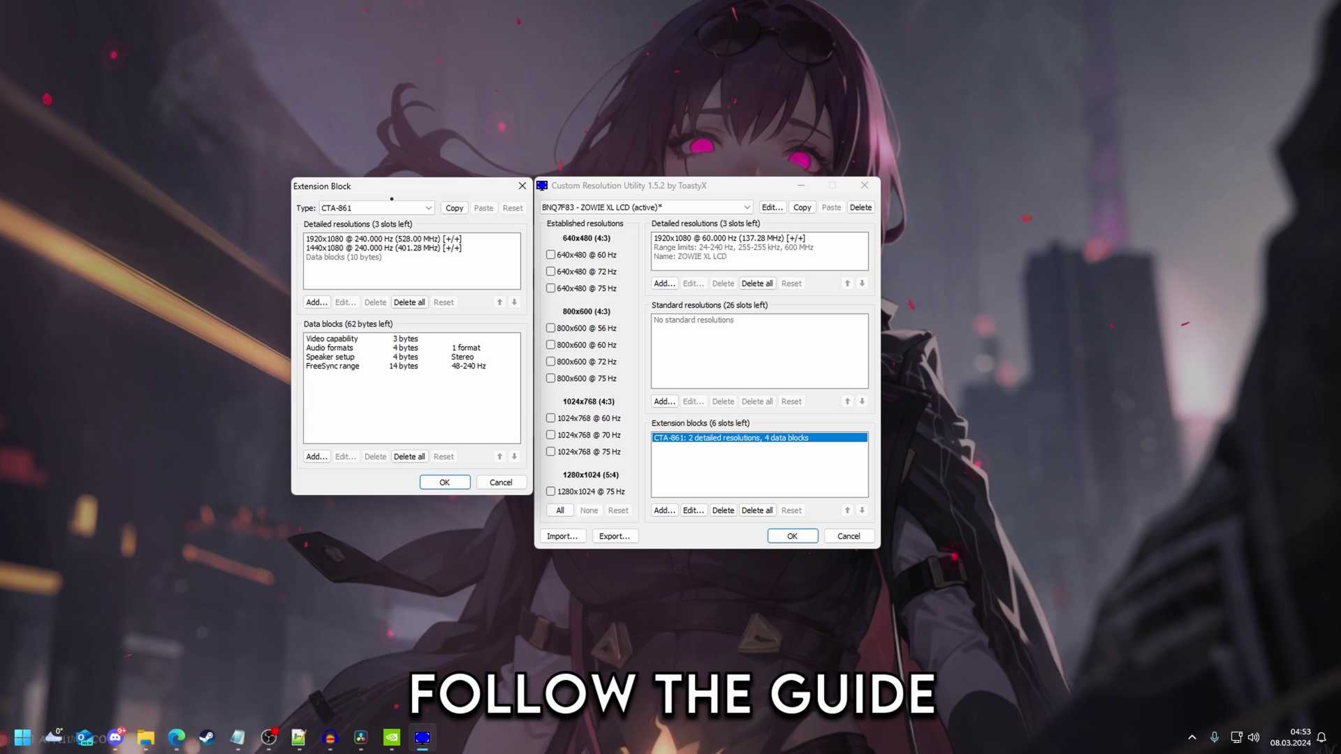
{"action": "left_click_drag", "start_coordinate": [380, 197], "coordinate": [380, 196]}
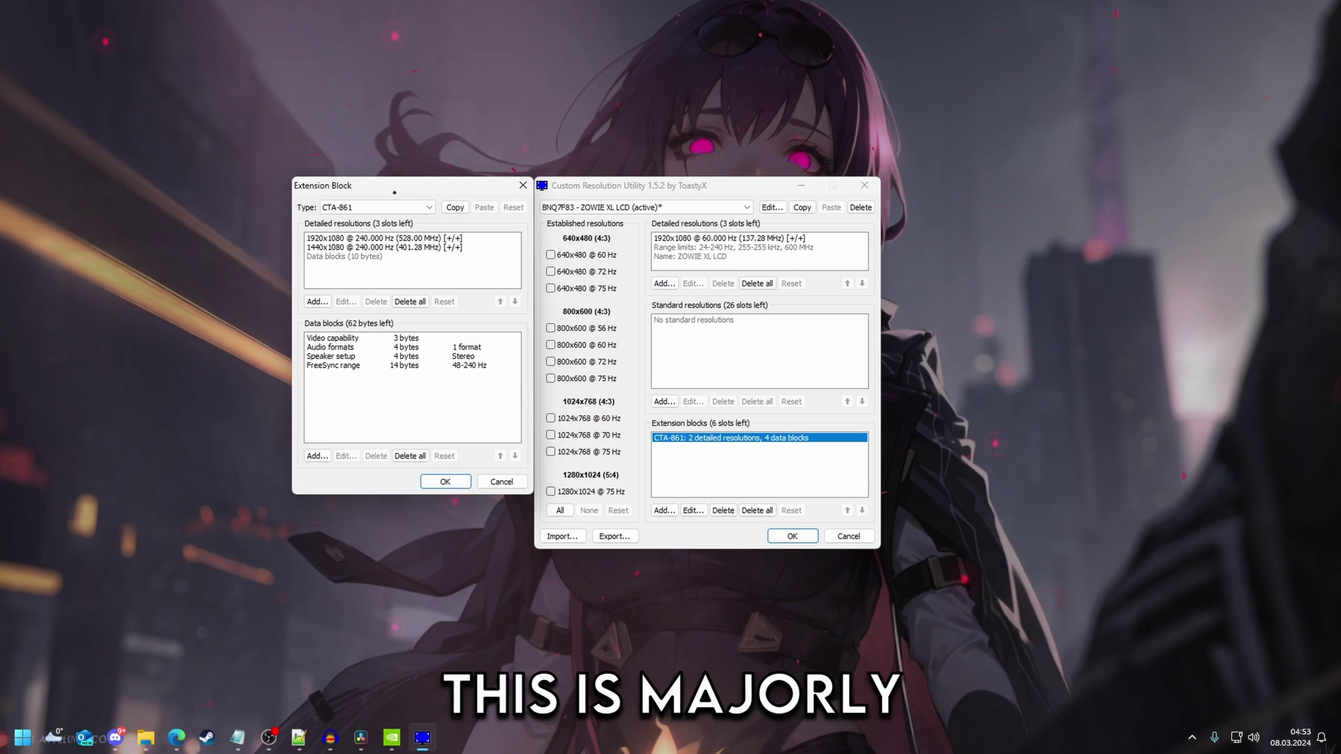